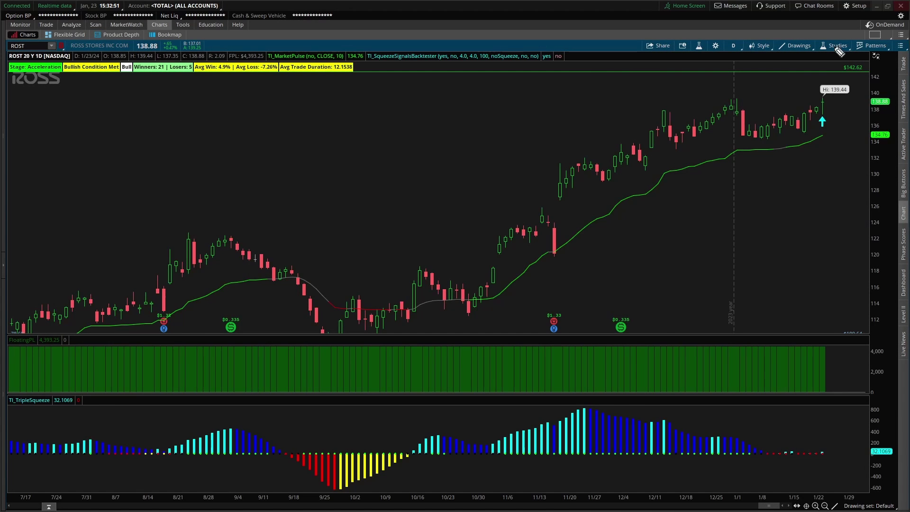
# - Annotate the latest candles and the Winners: 21 | Losers: 5 stats with an 80% note, then clear
pyautogui.moveTo(859, 77)
pyautogui.mouseDown()
pyautogui.moveTo(827, 68)
pyautogui.moveTo(807, 142)
pyautogui.moveTo(861, 134)
pyautogui.moveTo(859, 76)
pyautogui.mouseUp()
pyautogui.moveTo(742, 129)
pyautogui.mouseDown()
pyautogui.moveTo(802, 118)
pyautogui.moveTo(811, 124)
pyautogui.mouseUp()
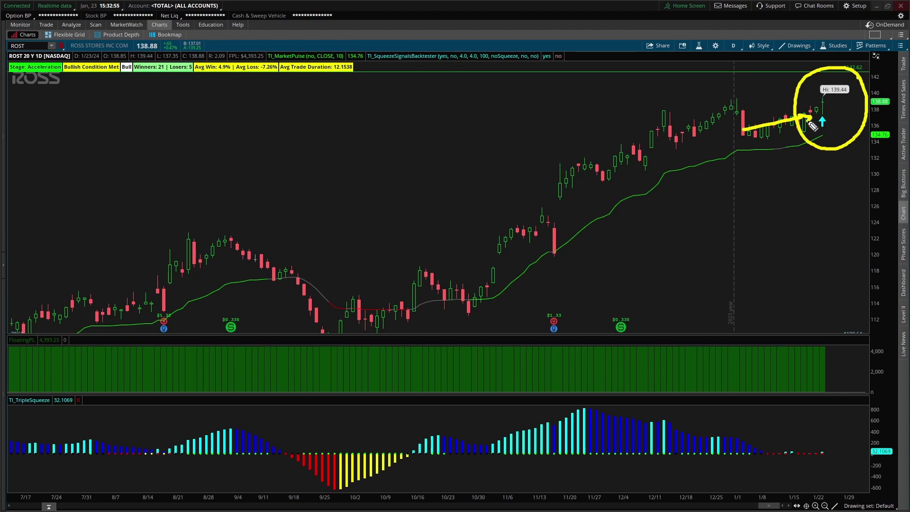
pyautogui.moveTo(132, 82)
pyautogui.mouseDown()
pyautogui.moveTo(196, 77)
pyautogui.moveTo(177, 101)
pyautogui.moveTo(186, 120)
pyautogui.moveTo(190, 99)
pyautogui.mouseUp()
pyautogui.moveTo(198, 94); pyautogui.dragTo(224, 116)
pyautogui.moveTo(165, 138); pyautogui.dragTo(229, 124)
pyautogui.moveTo(254, 101)
pyautogui.mouseDown()
pyautogui.moveTo(283, 92)
pyautogui.moveTo(267, 115)
pyautogui.mouseUp()
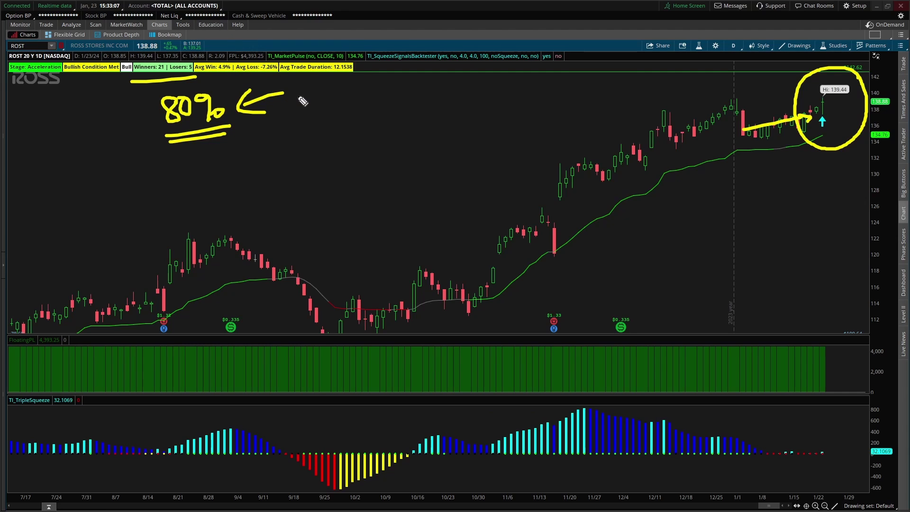
pyautogui.press('Escape')
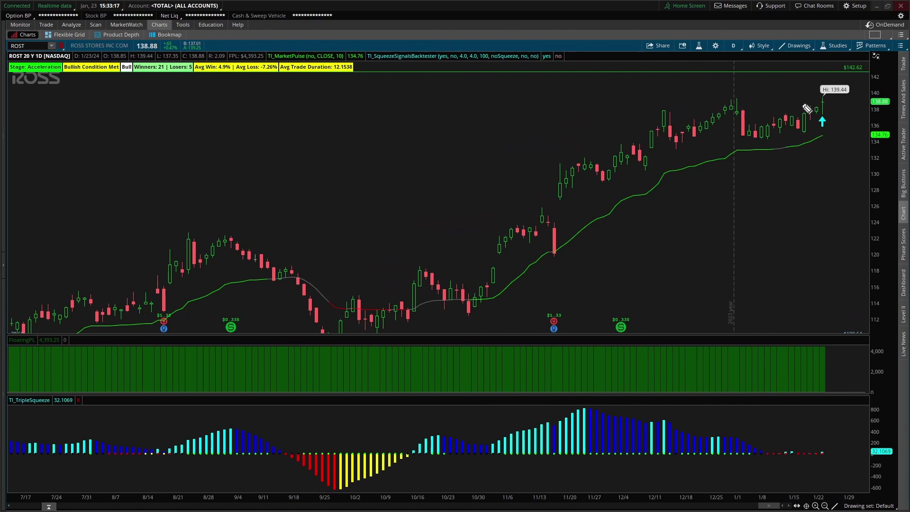
# - Mark the recent candles and squeeze-pane bars, clear them, and switch to the squeeze course page
pyautogui.moveTo(728, 97)
pyautogui.mouseDown()
pyautogui.moveTo(784, 92)
pyautogui.moveTo(770, 101)
pyautogui.mouseUp()
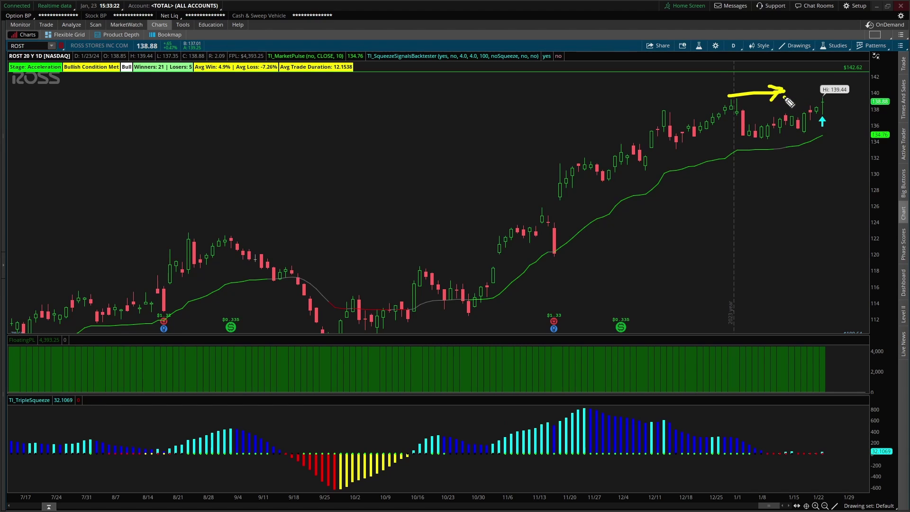
pyautogui.moveTo(782, 93)
pyautogui.mouseDown()
pyautogui.moveTo(812, 132)
pyautogui.moveTo(858, 63)
pyautogui.moveTo(858, 76)
pyautogui.mouseUp()
pyautogui.press('Escape')
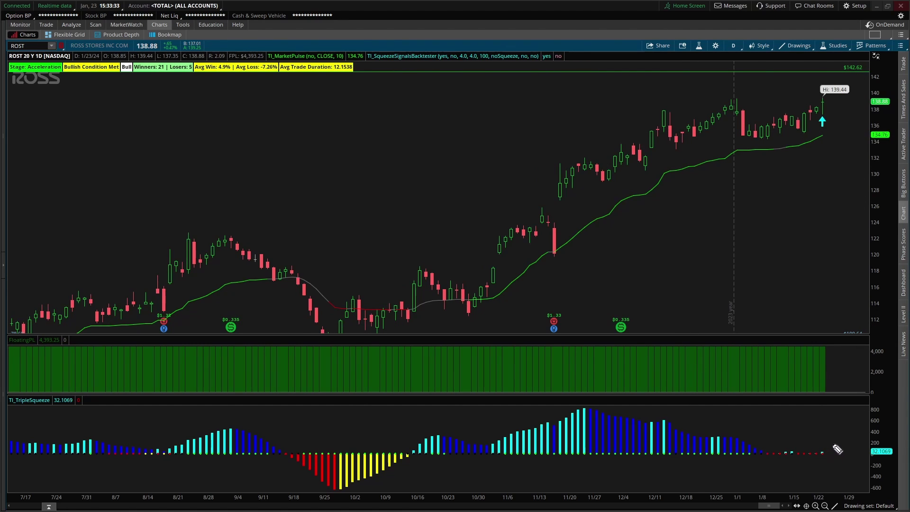
pyautogui.moveTo(838, 445)
pyautogui.mouseDown()
pyautogui.moveTo(808, 421)
pyautogui.moveTo(756, 455)
pyautogui.moveTo(827, 474)
pyautogui.moveTo(830, 420)
pyautogui.moveTo(840, 421)
pyautogui.mouseUp()
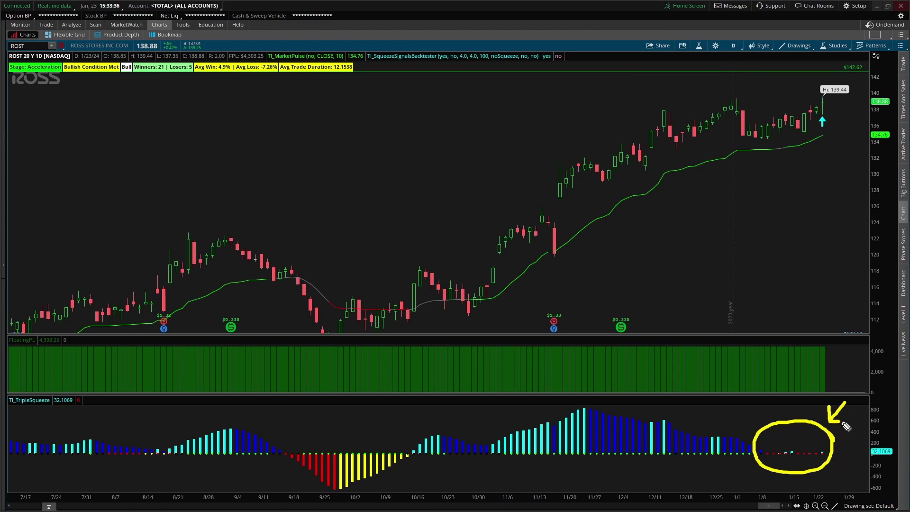
pyautogui.hotkey('shift', 'F9')
pyautogui.press('F9')
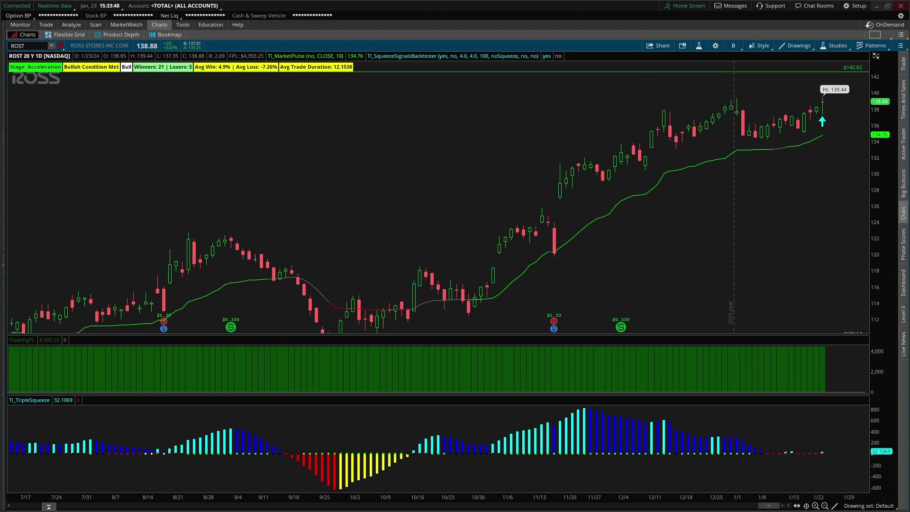
pyautogui.hotkey('alt', 'Tab')
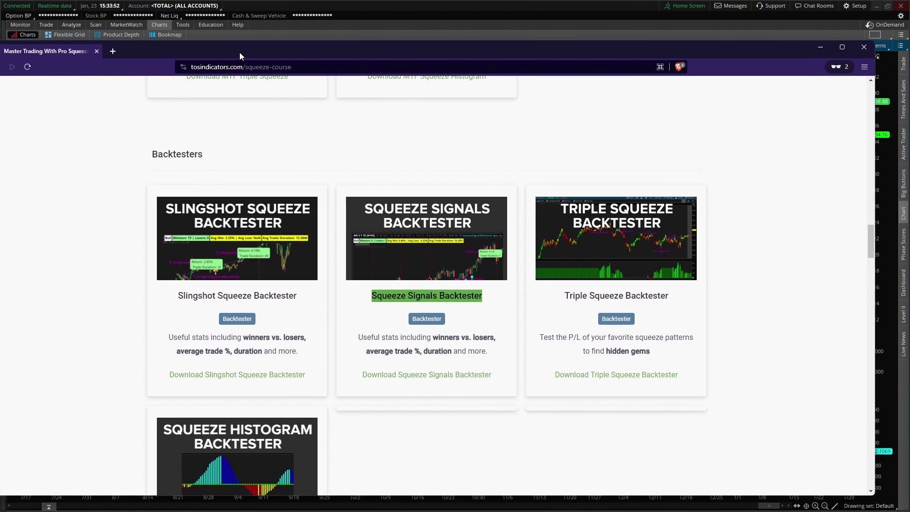
# - Highlight the squeeze-course part of the tosindicators.com page address
pyautogui.click(281, 67)
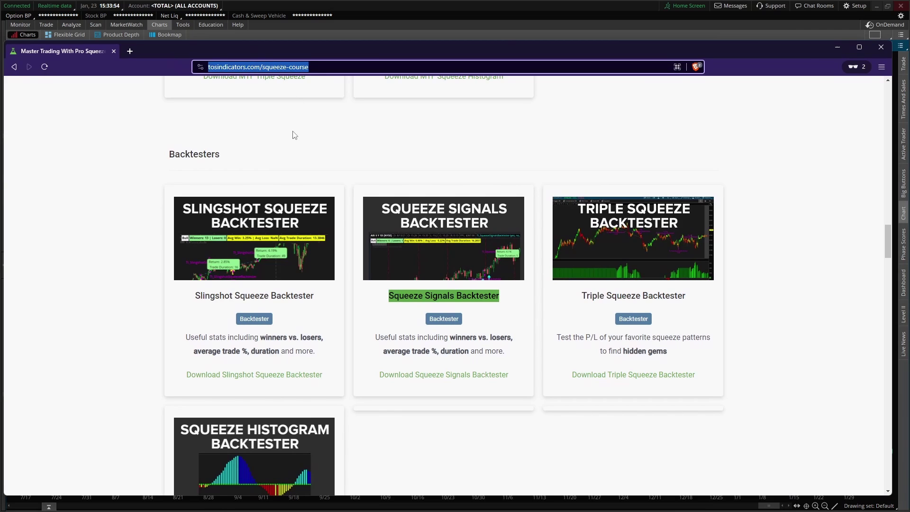
pyautogui.click(251, 67)
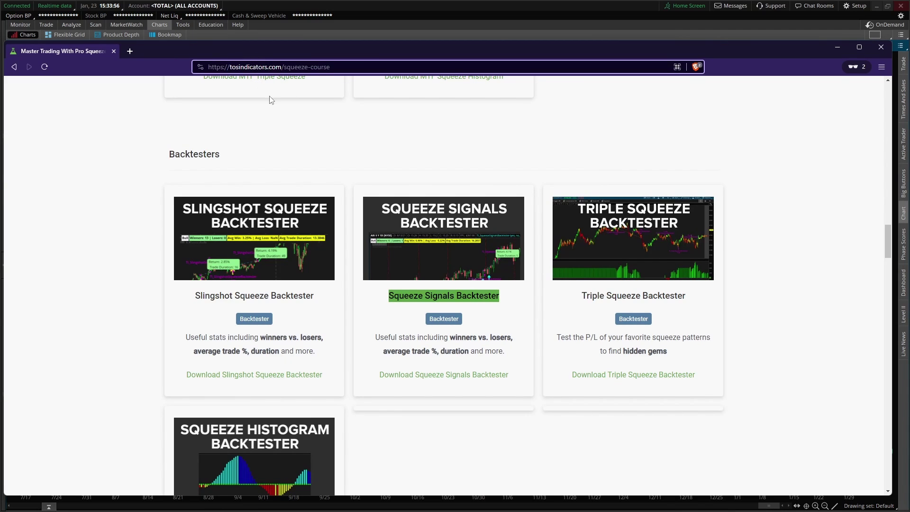
pyautogui.moveTo(284, 67); pyautogui.dragTo(342, 70)
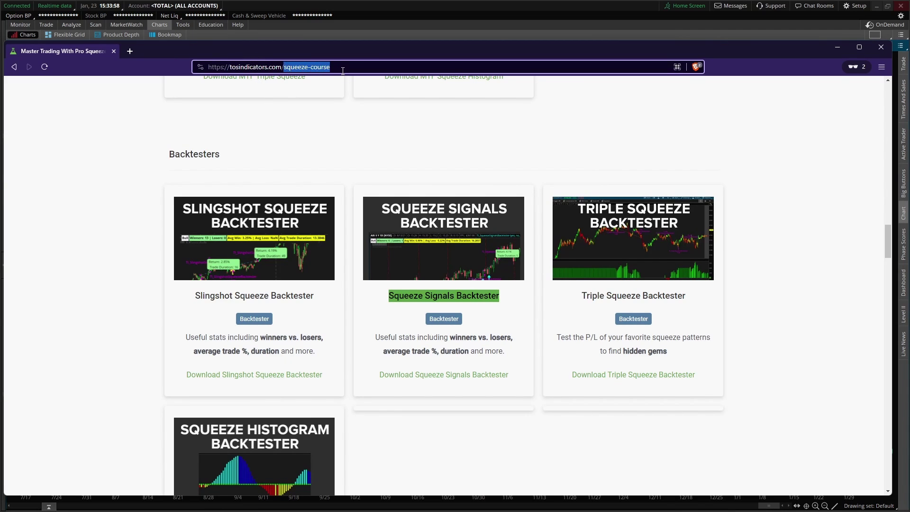
pyautogui.click(358, 137)
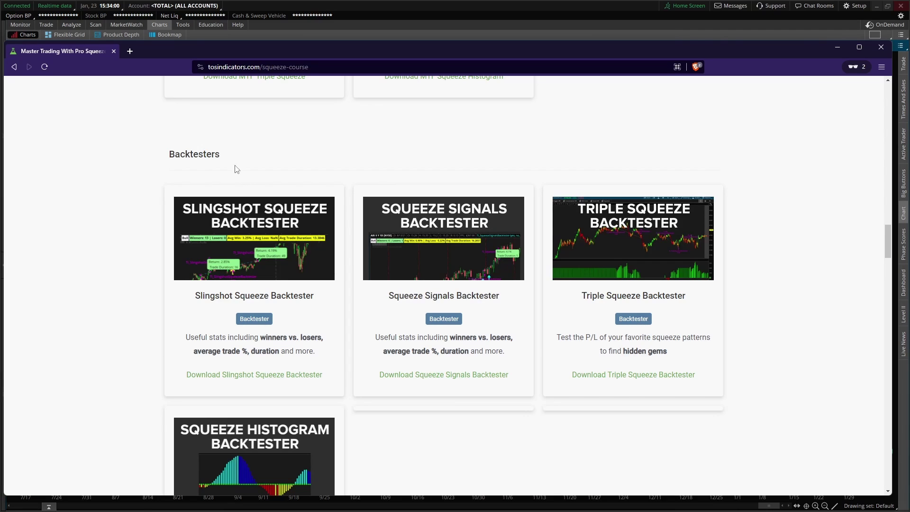
# - Highlight the Backtesters heading and Squeeze Signals Backtester title, then move the browser off screen
pyautogui.moveTo(214, 156); pyautogui.dragTo(164, 160)
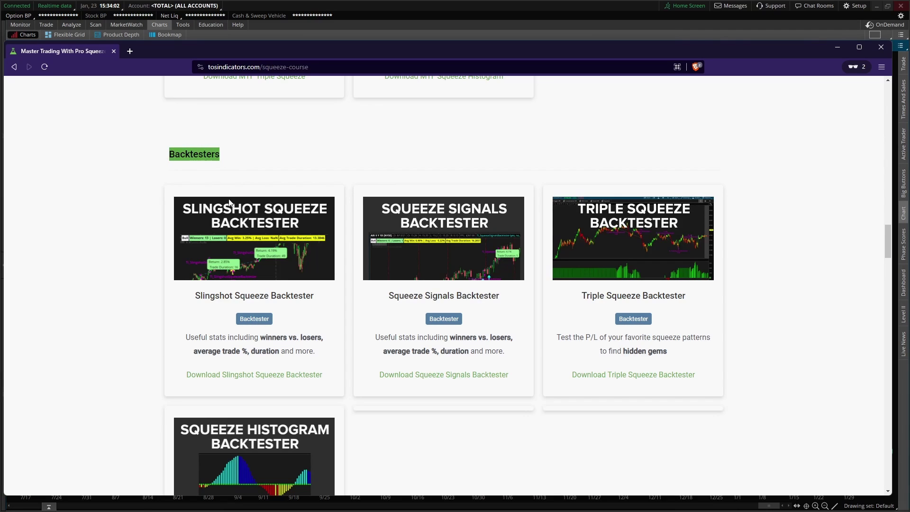
pyautogui.moveTo(390, 296); pyautogui.dragTo(509, 306)
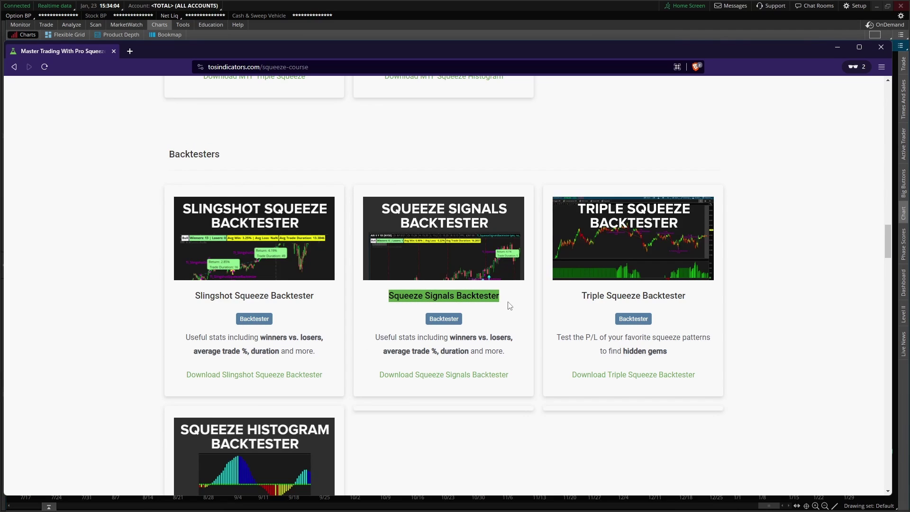
pyautogui.click(503, 309)
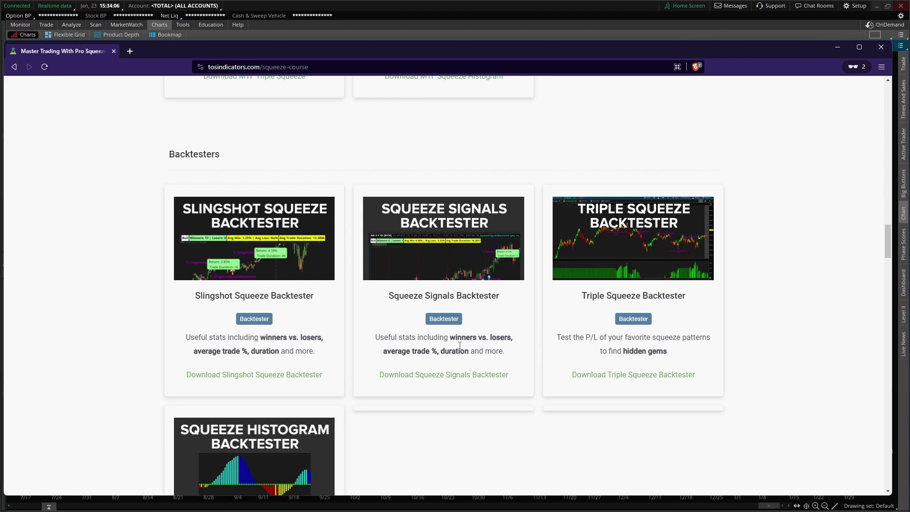
pyautogui.moveTo(291, 49); pyautogui.dragTo(909, 65)
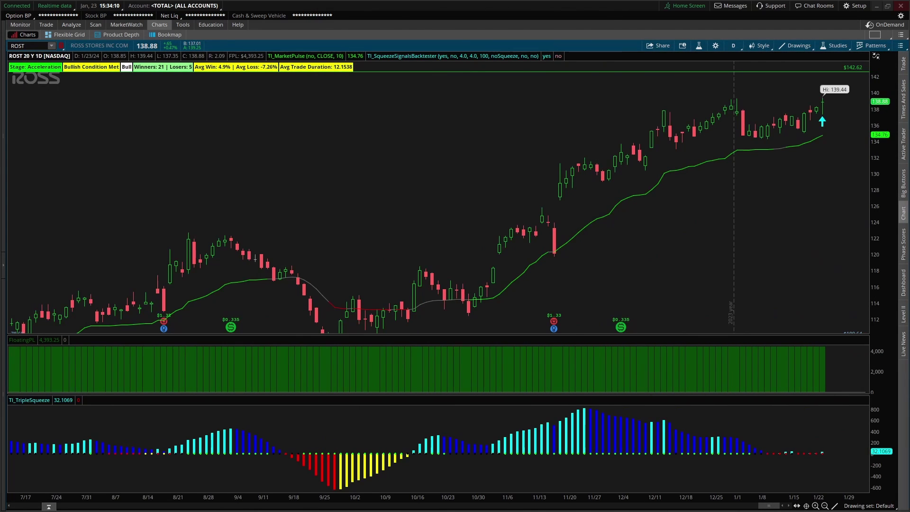
pyautogui.click(733, 46)
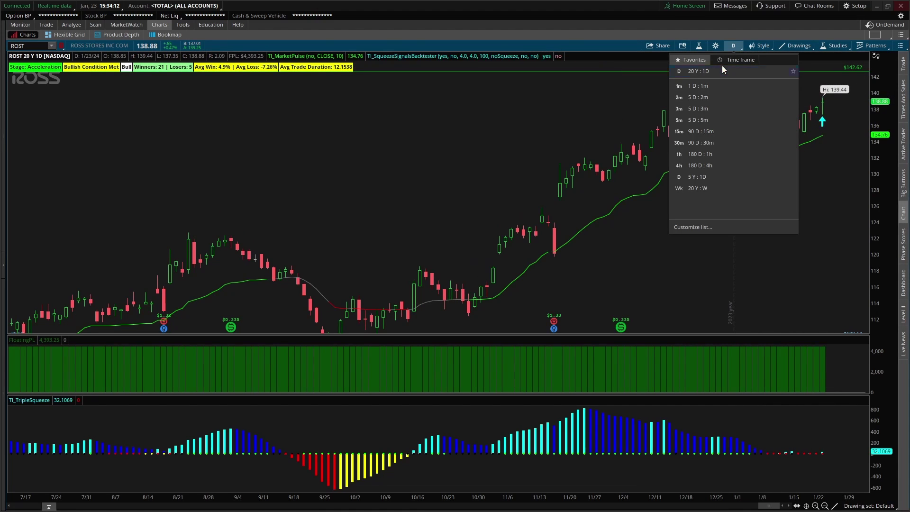
pyautogui.click(586, 43)
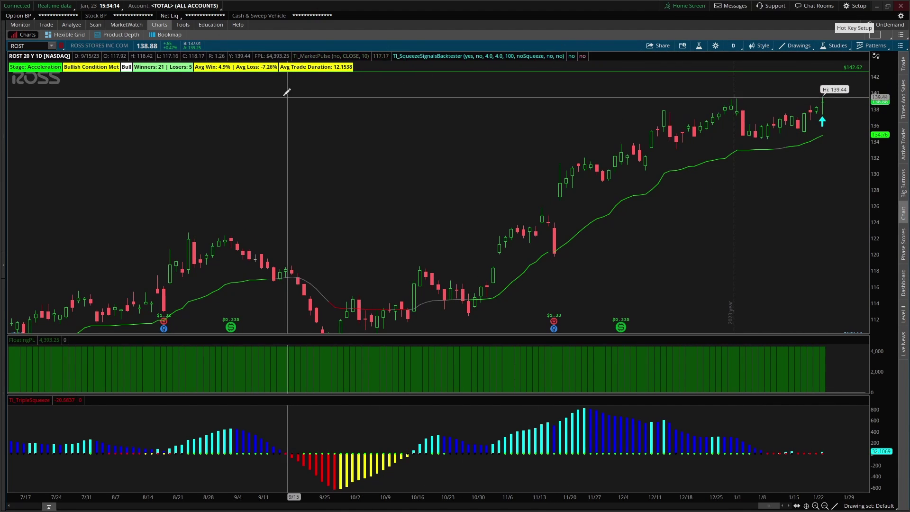
pyautogui.moveTo(136, 52)
pyautogui.mouseDown()
pyautogui.moveTo(131, 81)
pyautogui.moveTo(151, 83)
pyautogui.mouseUp()
pyautogui.moveTo(182, 53)
pyautogui.mouseDown()
pyautogui.moveTo(194, 53)
pyautogui.moveTo(195, 79)
pyautogui.moveTo(185, 80)
pyautogui.mouseUp()
pyautogui.moveTo(128, 119)
pyautogui.mouseDown()
pyautogui.moveTo(142, 140)
pyautogui.moveTo(159, 127)
pyautogui.moveTo(165, 71)
pyautogui.moveTo(153, 76)
pyautogui.mouseUp()
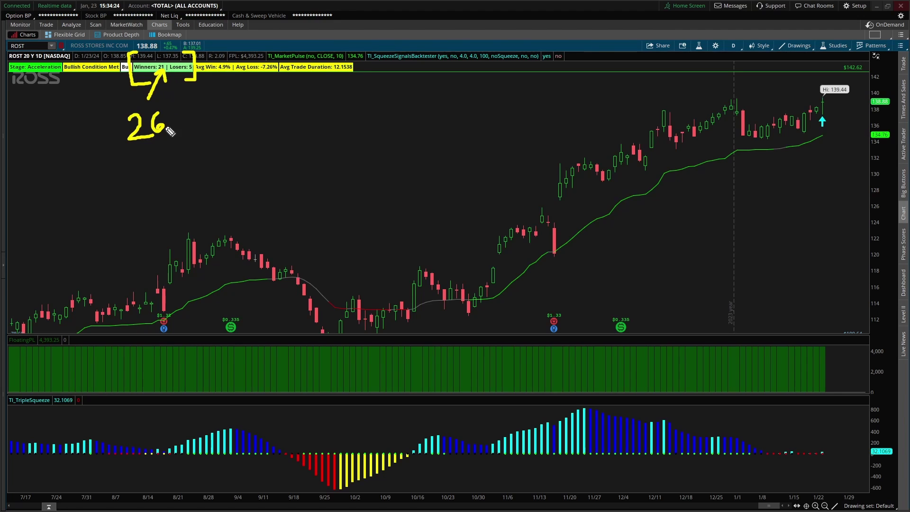
pyautogui.moveTo(148, 178)
pyautogui.mouseDown()
pyautogui.moveTo(194, 170)
pyautogui.moveTo(197, 189)
pyautogui.mouseUp()
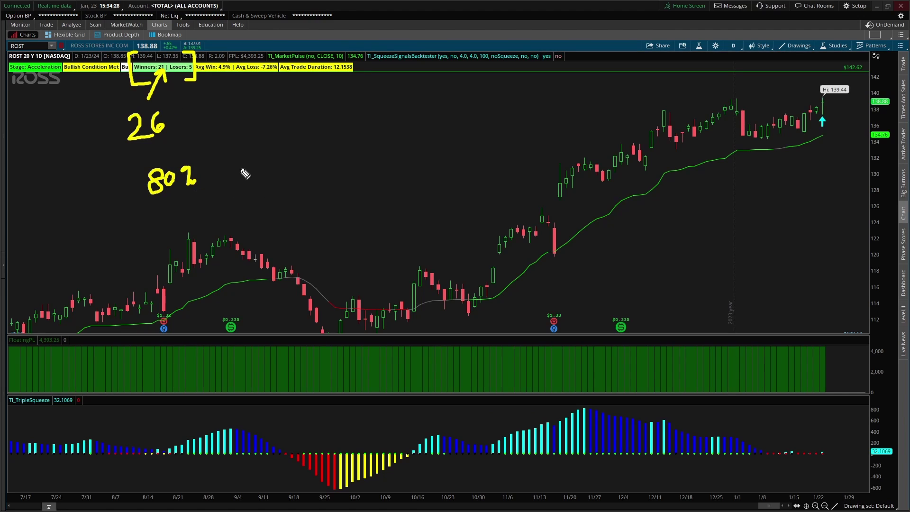
pyautogui.press('Escape')
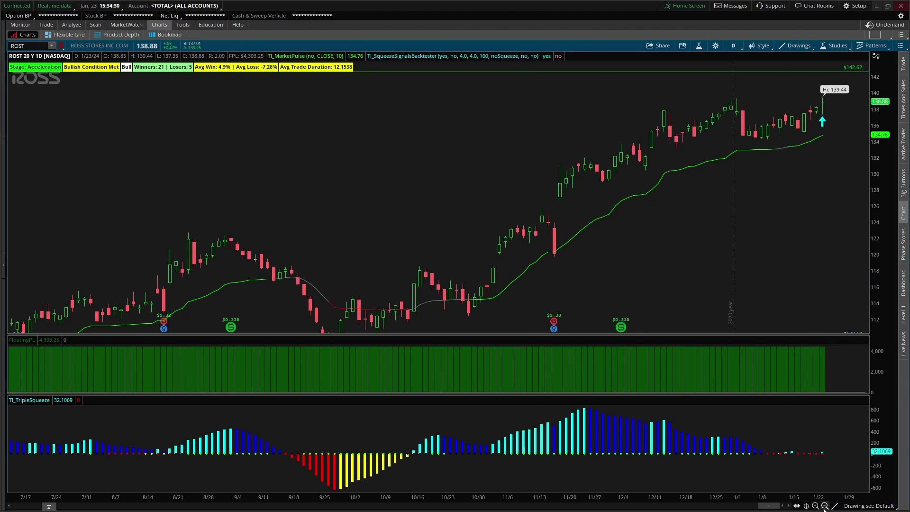
pyautogui.click(825, 505)
# - Zoom out to several years of ROST trades and circle the 3.16% trade and latest bars, then clear
pyautogui.click(825, 505)
pyautogui.click(825, 506)
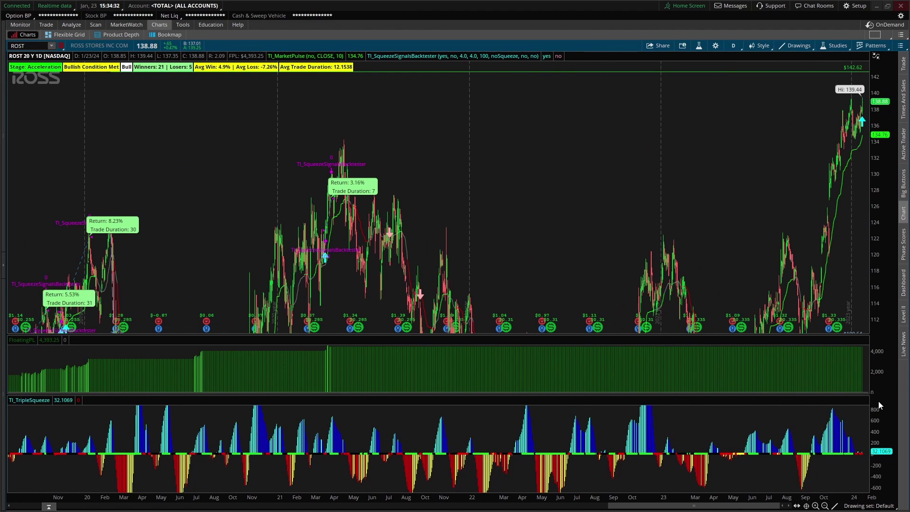
pyautogui.doubleClick(877, 313)
pyautogui.press('F9')
pyautogui.moveTo(389, 76)
pyautogui.mouseDown()
pyautogui.moveTo(278, 114)
pyautogui.moveTo(408, 142)
pyautogui.moveTo(389, 81)
pyautogui.mouseUp()
pyautogui.moveTo(474, 82)
pyautogui.mouseDown()
pyautogui.moveTo(428, 93)
pyautogui.moveTo(446, 107)
pyautogui.mouseUp()
pyautogui.moveTo(879, 81)
pyautogui.mouseDown()
pyautogui.moveTo(872, 64)
pyautogui.moveTo(839, 100)
pyautogui.moveTo(881, 83)
pyautogui.moveTo(876, 71)
pyautogui.mouseUp()
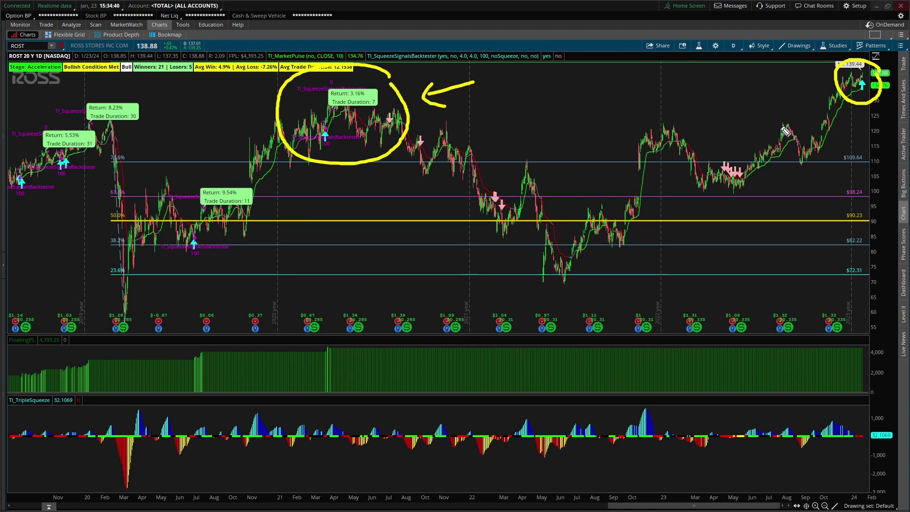
pyautogui.hotkey('shift', 'F9')
pyautogui.press('F9')
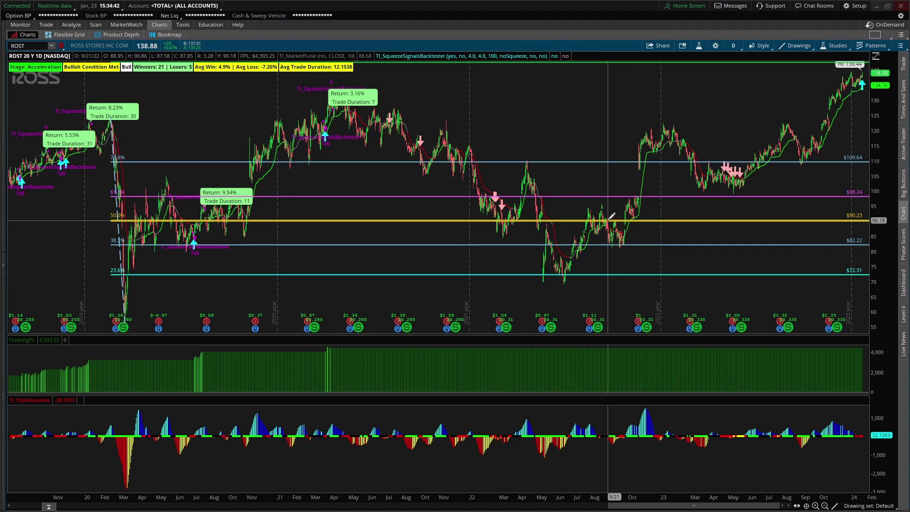
# - Bracket the Avg Win and Avg Loss stats, then zoom into June 2023 through January 2024
pyautogui.moveTo(890, 151); pyautogui.dragTo(893, 196)
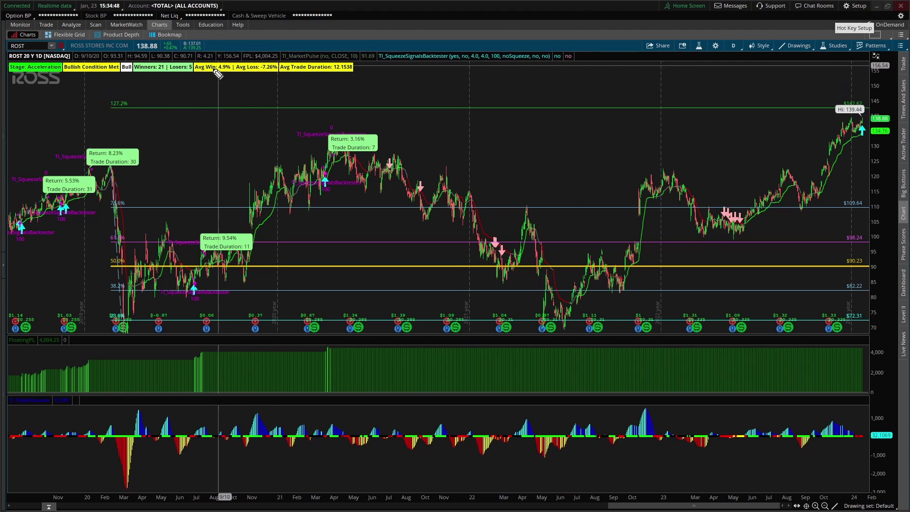
pyautogui.moveTo(187, 119)
pyautogui.mouseDown()
pyautogui.moveTo(213, 77)
pyautogui.moveTo(216, 85)
pyautogui.mouseUp()
pyautogui.moveTo(232, 128)
pyautogui.mouseDown()
pyautogui.moveTo(256, 80)
pyautogui.moveTo(248, 82)
pyautogui.mouseUp()
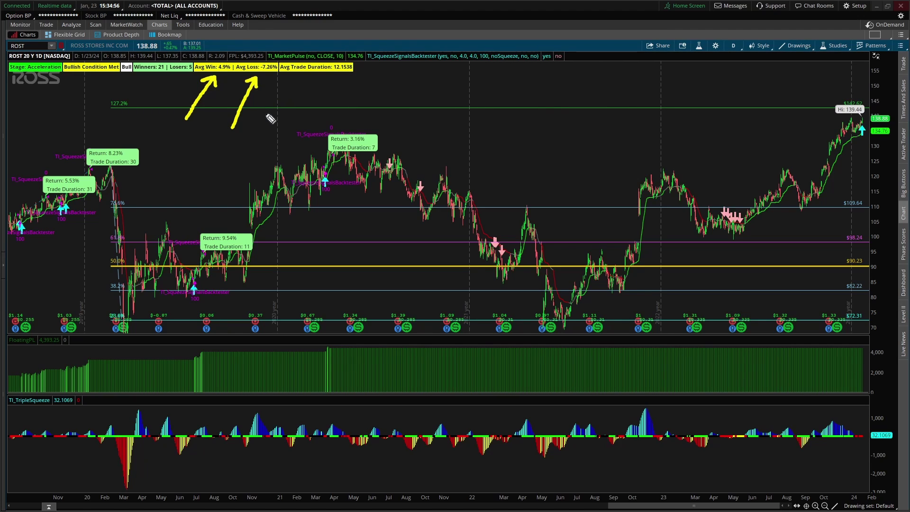
pyautogui.hotkey('shift', 'F9')
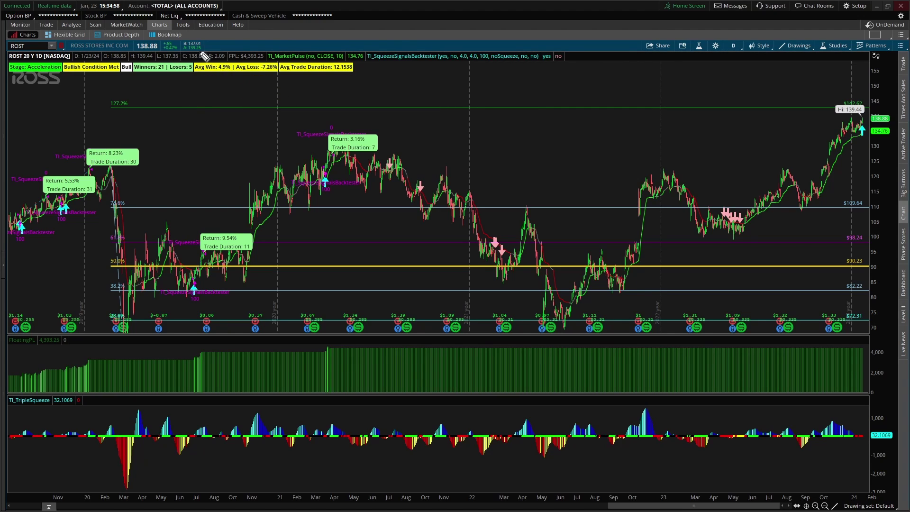
pyautogui.moveTo(199, 49); pyautogui.dragTo(195, 87)
pyautogui.moveTo(270, 50); pyautogui.dragTo(283, 87)
pyautogui.moveTo(211, 138)
pyautogui.mouseDown()
pyautogui.moveTo(222, 79)
pyautogui.moveTo(229, 91)
pyautogui.mouseUp()
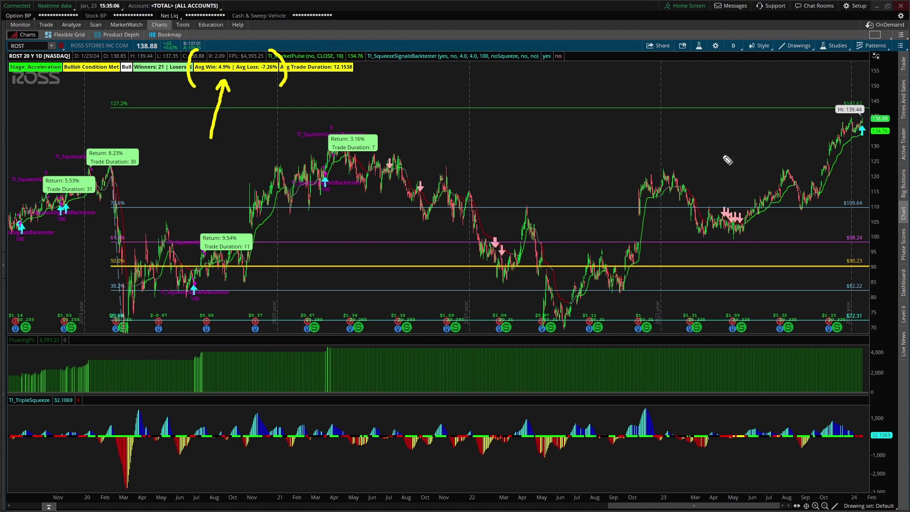
pyautogui.press('Escape')
pyautogui.moveTo(748, 93); pyautogui.dragTo(875, 204)
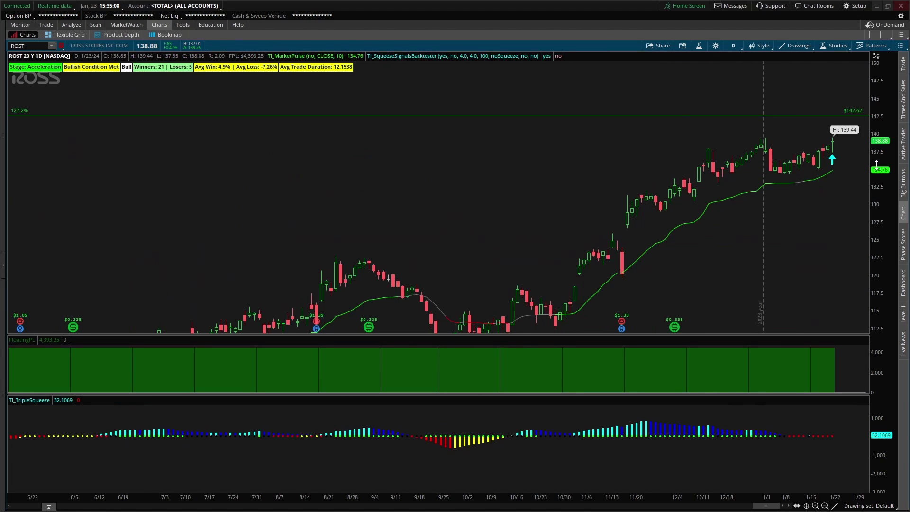
pyautogui.doubleClick(876, 165)
pyautogui.press('alt')
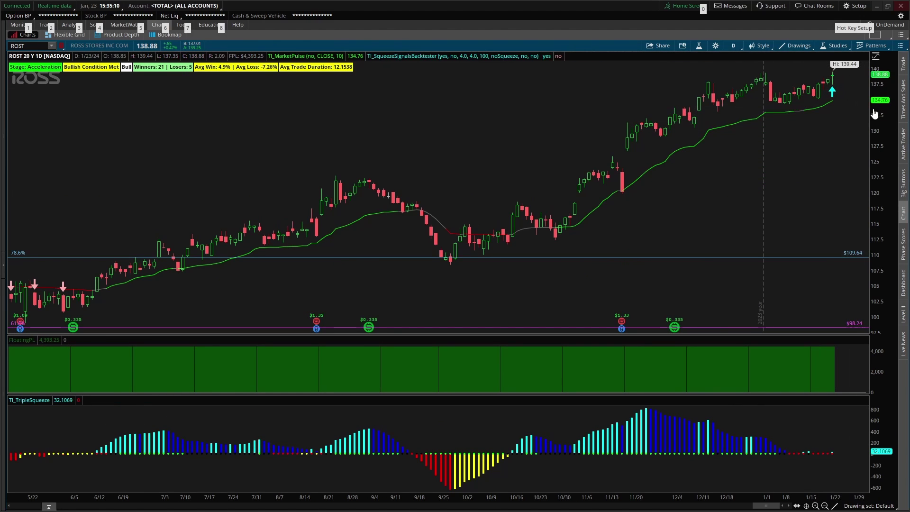
pyautogui.moveTo(878, 116); pyautogui.dragTo(878, 136)
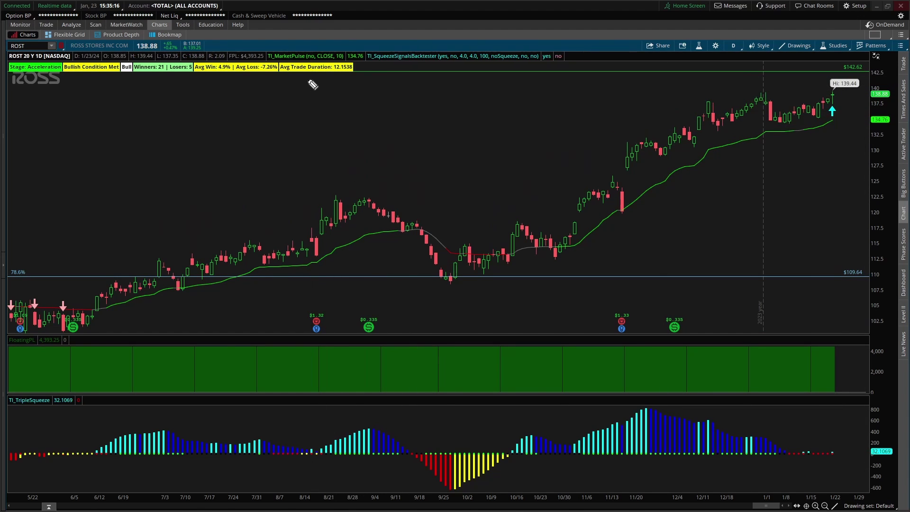
pyautogui.moveTo(273, 119)
pyautogui.mouseDown()
pyautogui.moveTo(307, 76)
pyautogui.moveTo(287, 87)
pyautogui.moveTo(311, 95)
pyautogui.mouseUp()
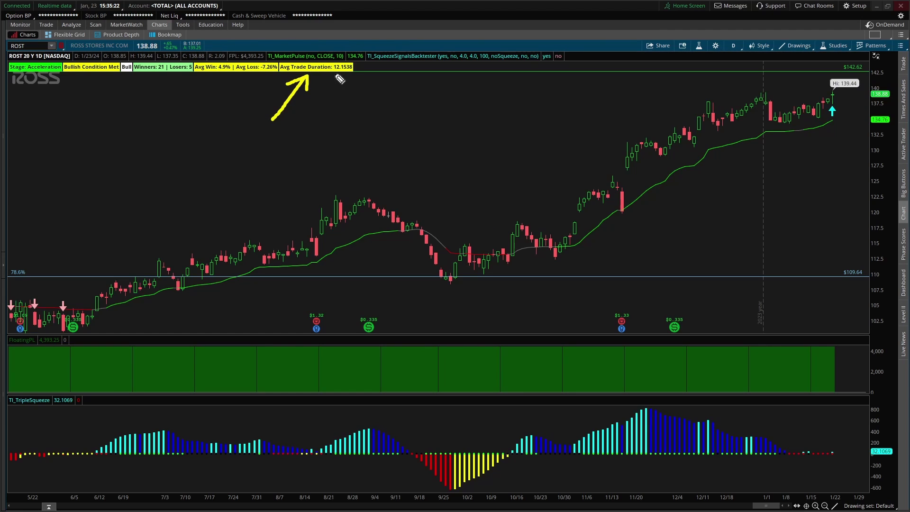
pyautogui.moveTo(362, 70)
pyautogui.mouseDown()
pyautogui.moveTo(358, 53)
pyautogui.moveTo(322, 63)
pyautogui.moveTo(367, 68)
pyautogui.mouseUp()
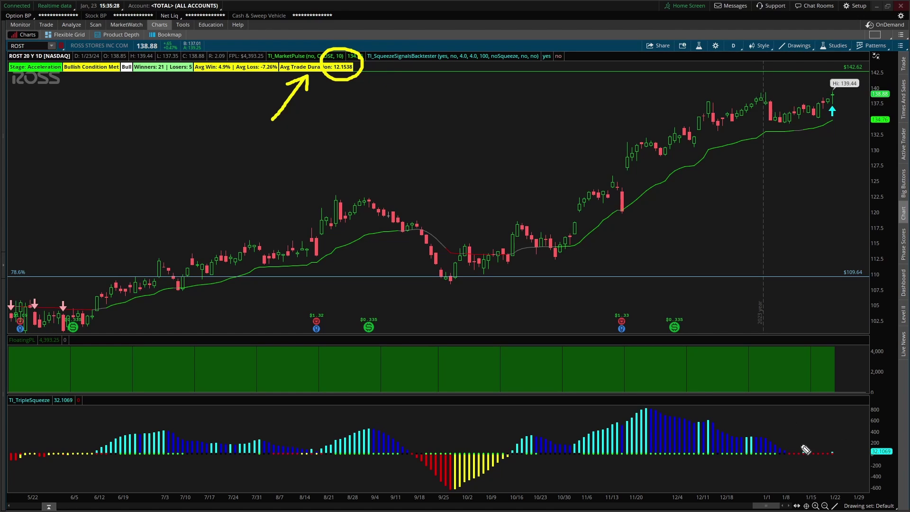
pyautogui.moveTo(801, 447); pyautogui.dragTo(835, 429)
pyautogui.hotkey('shift', 'F9')
pyautogui.press('F9')
pyautogui.moveTo(877, 180); pyautogui.dragTo(879, 216)
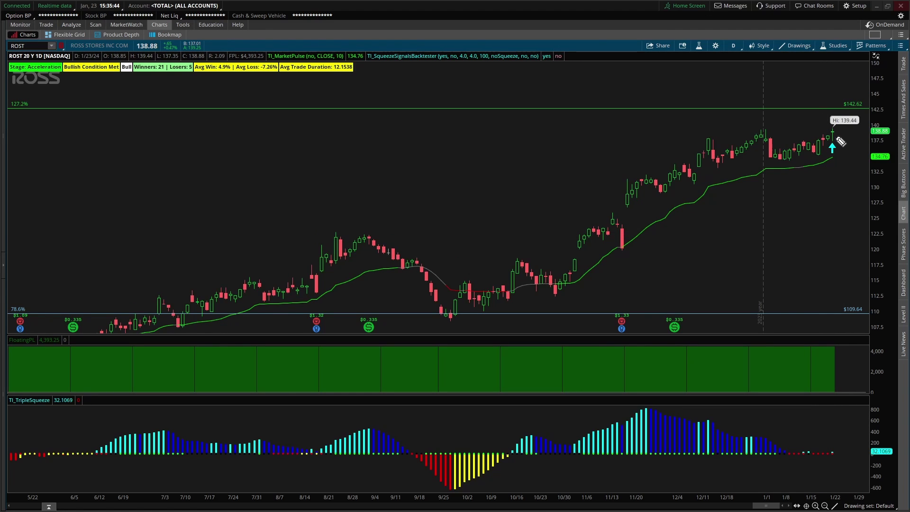
pyautogui.moveTo(835, 134); pyautogui.dragTo(843, 162)
pyautogui.hotkey('shift', 'F9')
pyautogui.moveTo(835, 134); pyautogui.dragTo(848, 133)
pyautogui.moveTo(159, 137)
pyautogui.mouseDown()
pyautogui.moveTo(209, 85)
pyautogui.moveTo(192, 111)
pyautogui.mouseUp()
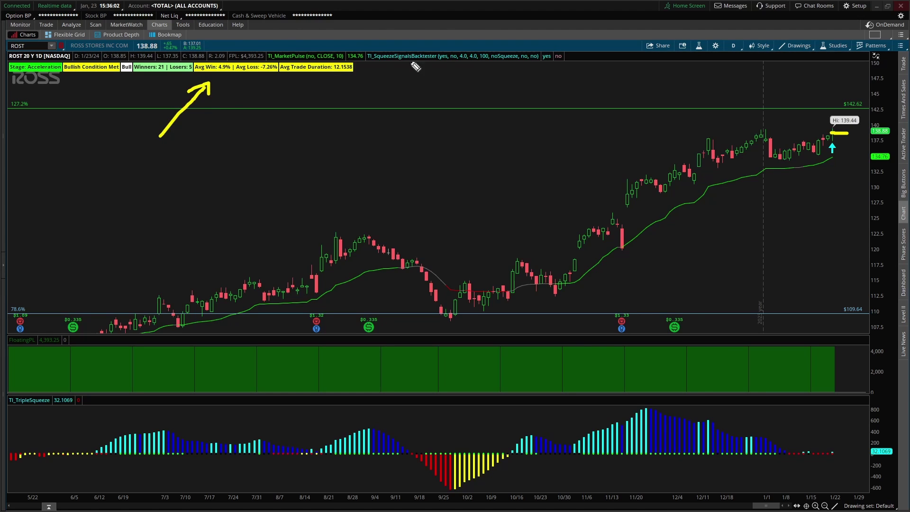
pyautogui.press('Escape')
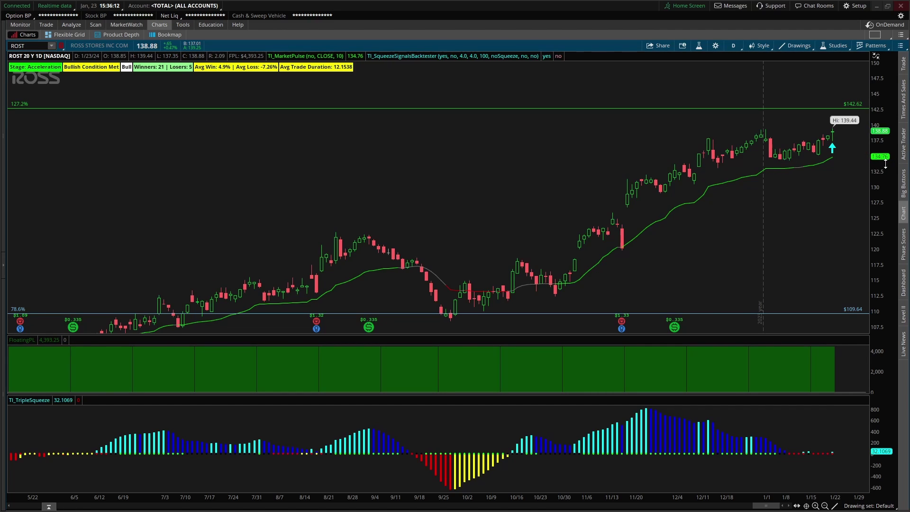
pyautogui.press('F9')
pyautogui.moveTo(831, 158)
pyautogui.mouseDown()
pyautogui.moveTo(863, 154)
pyautogui.moveTo(859, 164)
pyautogui.mouseUp()
pyautogui.press('Escape')
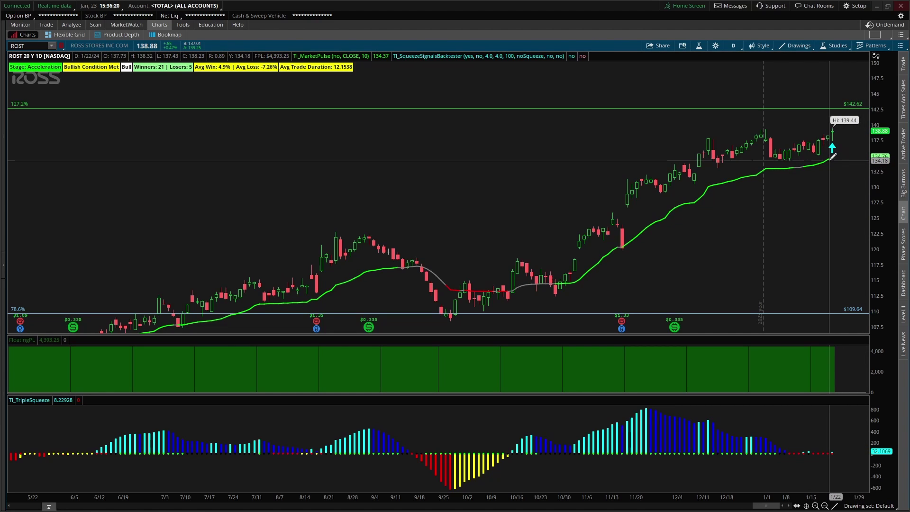
pyautogui.moveTo(830, 162); pyautogui.dragTo(877, 158)
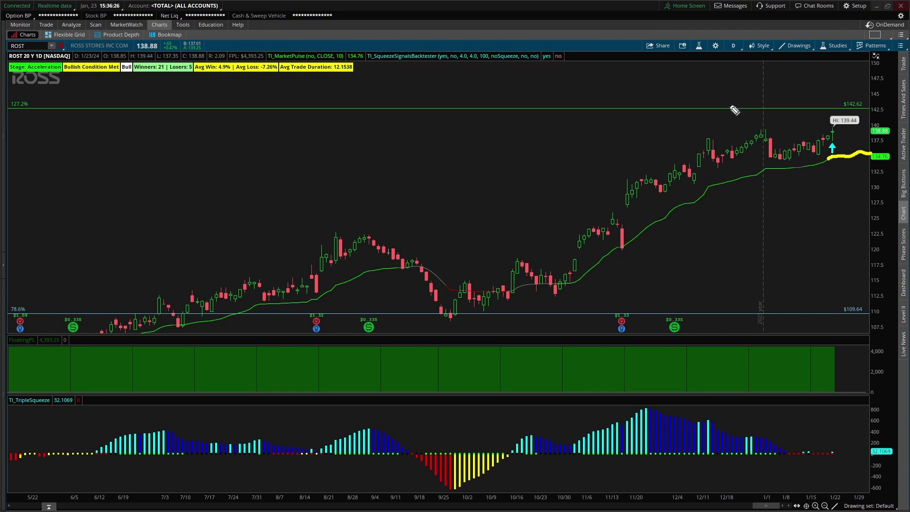
# - Open TI_MarketPulse's thinkScript code from the studies list and select its VMA lines 9–21
pyautogui.click(699, 46)
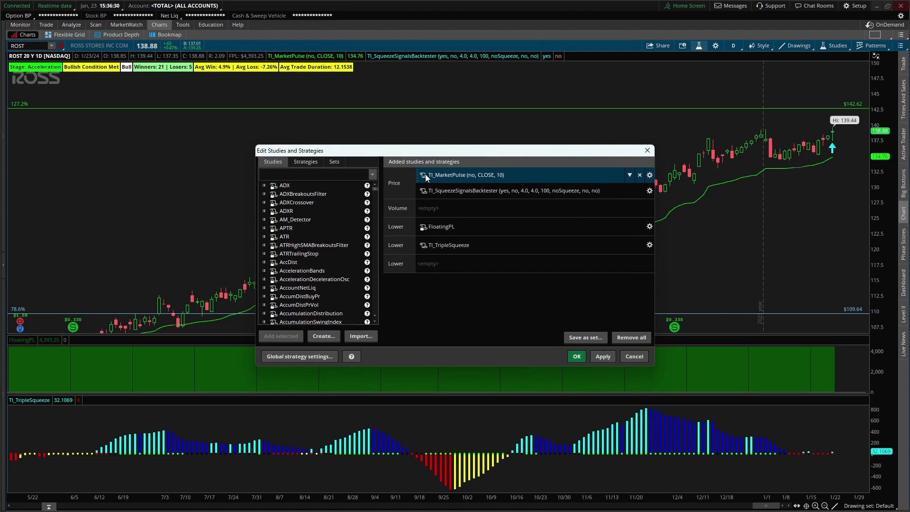
pyautogui.click(424, 177)
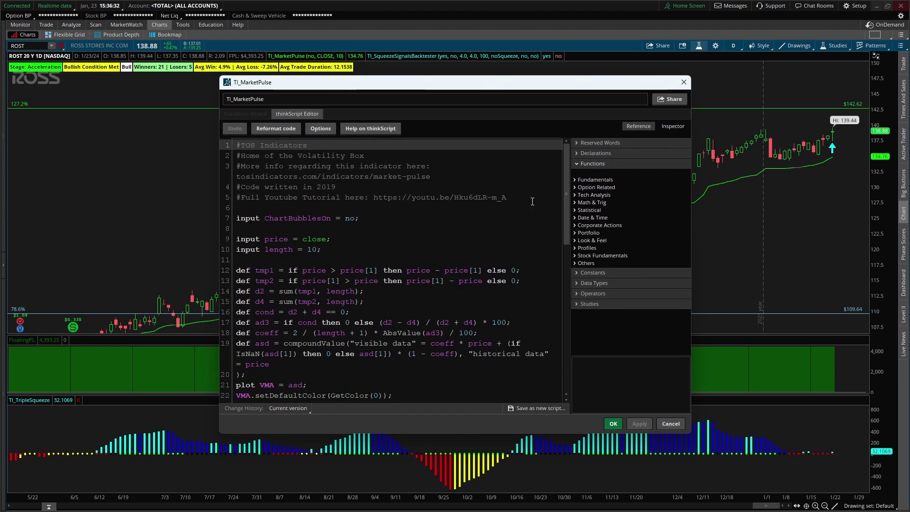
pyautogui.moveTo(567, 216); pyautogui.dragTo(569, 249)
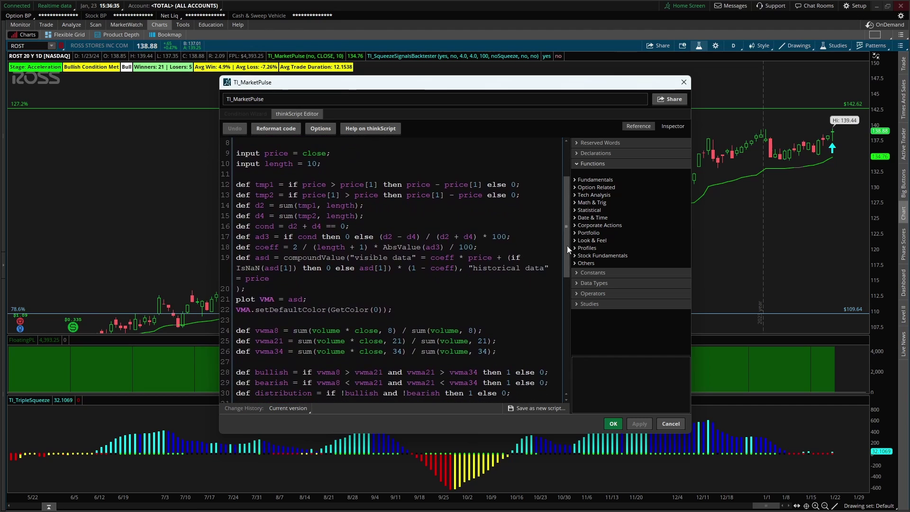
pyautogui.keyDown('shift'); pyautogui.click(317, 301); pyautogui.keyUp('shift')
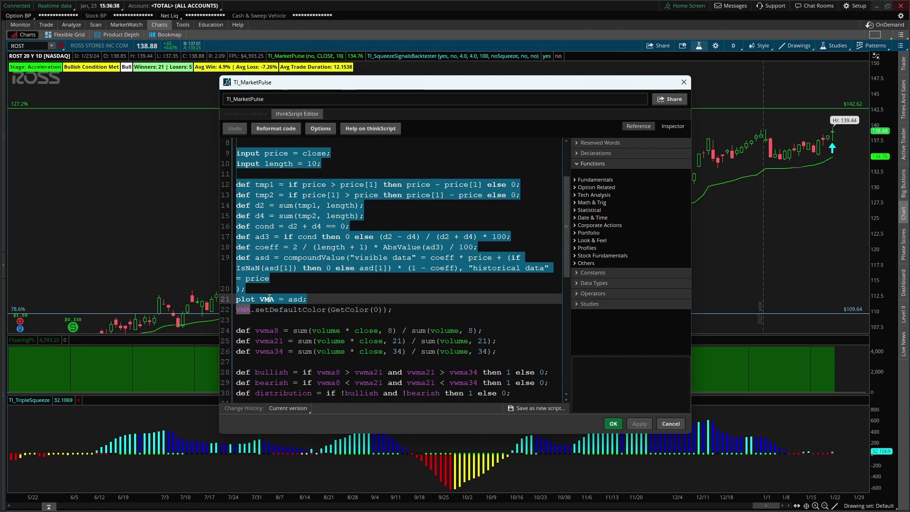
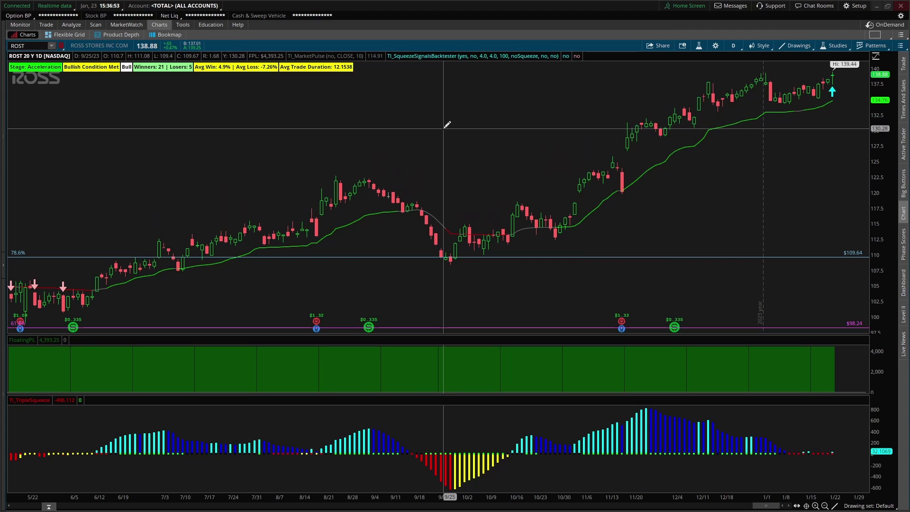
# - Start a Buy custom with OCO Bracket order on ROST: buy 100 at 130.14, limit sell 131.14, stop 129.14
pyautogui.rightClick(446, 130)
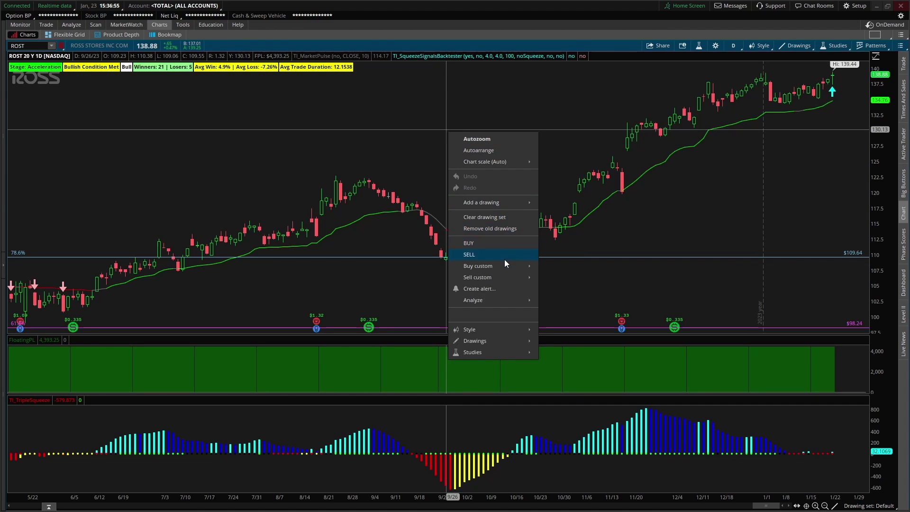
pyautogui.moveTo(505, 266)
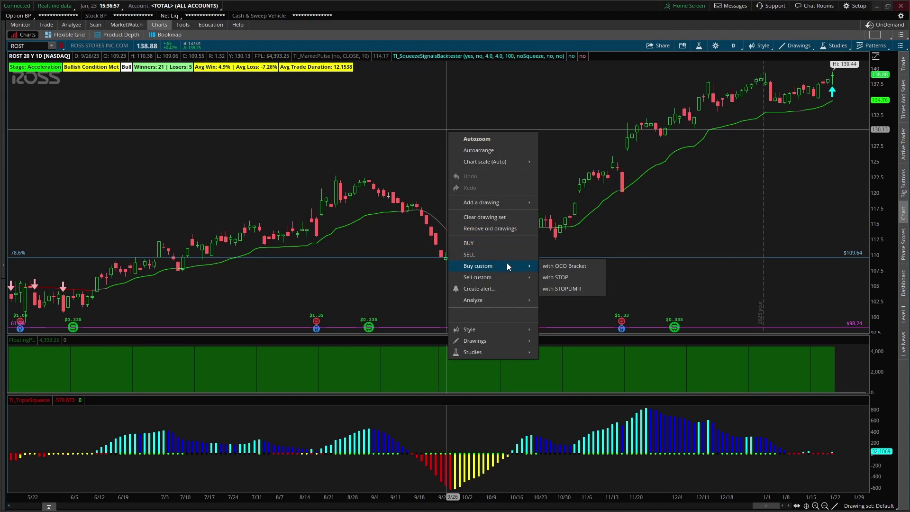
pyautogui.click(558, 266)
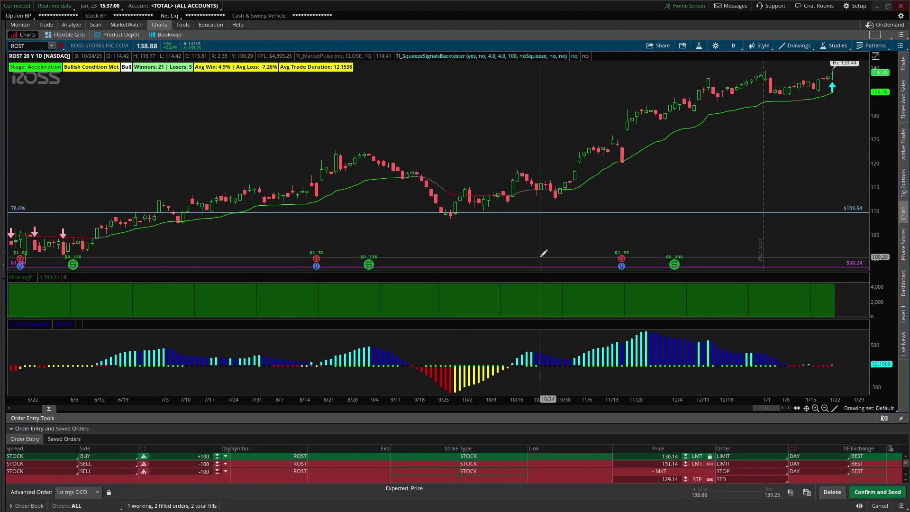
# - Change the bracket quantities to +50 for the buy entry and -50 for the limit sell and stop
pyautogui.doubleClick(204, 455)
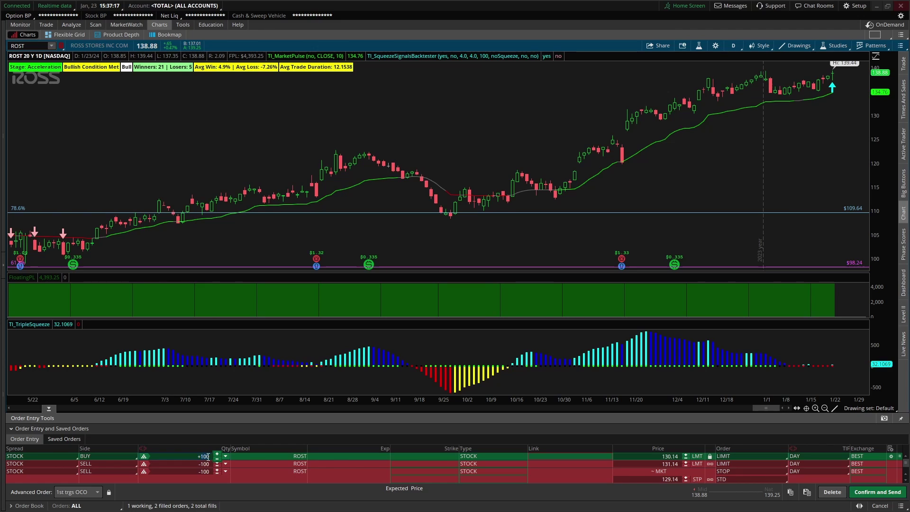
pyautogui.write('50')
pyautogui.press('Return')
pyautogui.doubleClick(203, 464)
pyautogui.write('5')
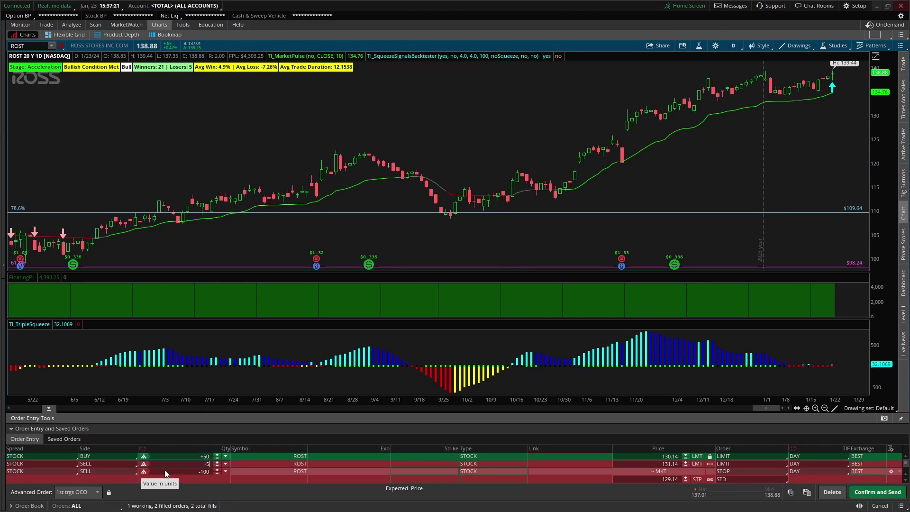
pyautogui.click(203, 471)
pyautogui.write('-5')
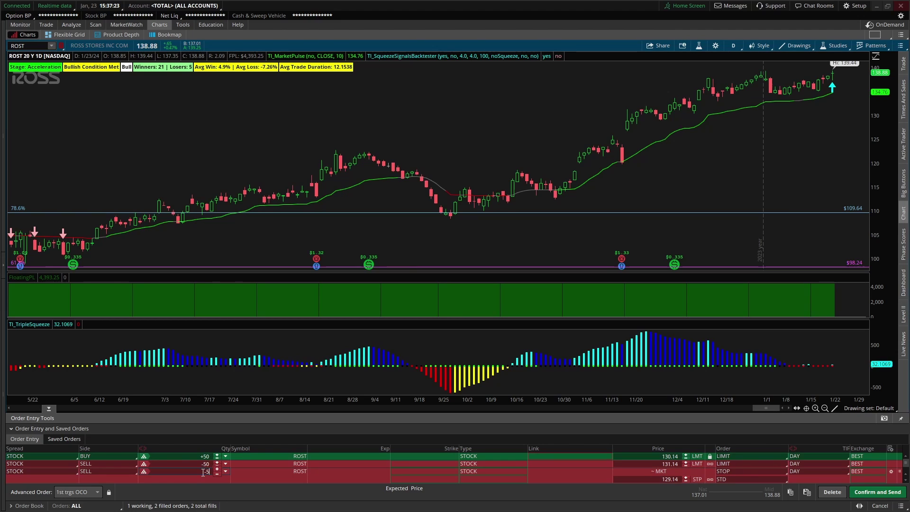
pyautogui.write('0')
pyautogui.press('Return')
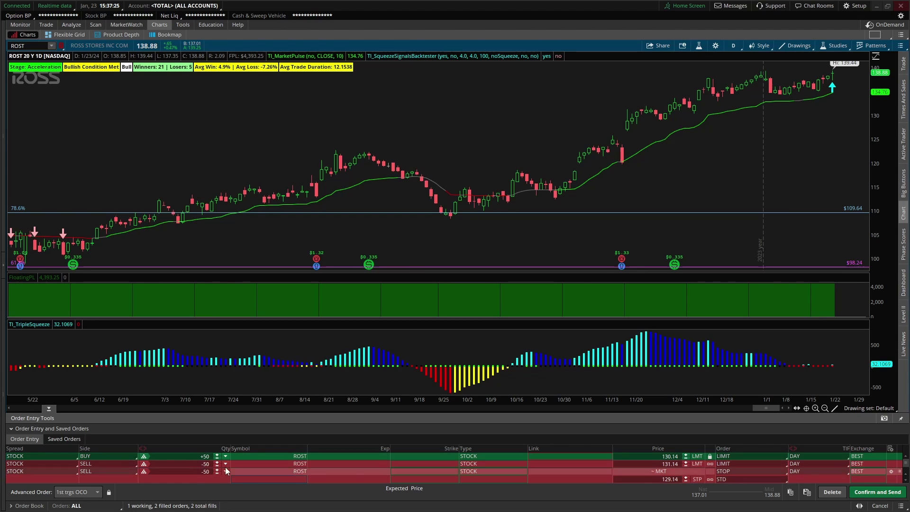
# - Add a ROST submit condition in the buy entry's order rules and show the STUDY method options
pyautogui.click(890, 457)
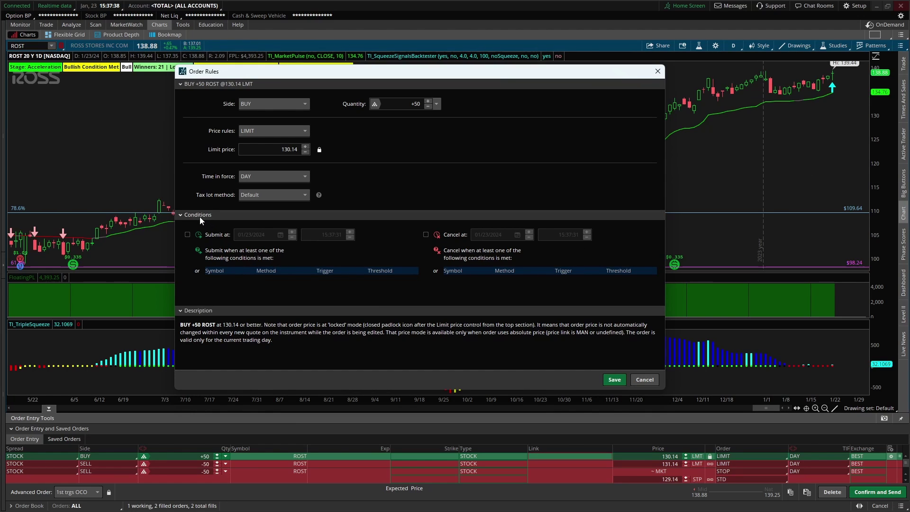
pyautogui.click(221, 278)
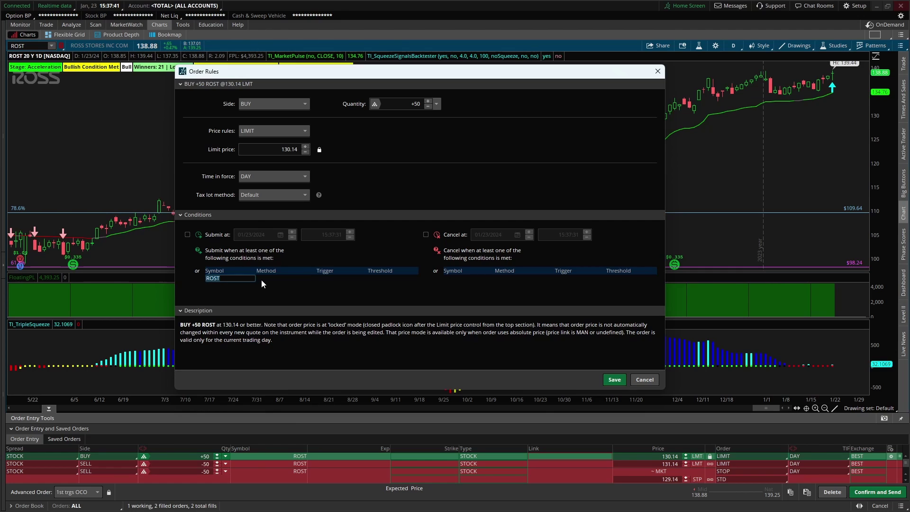
pyautogui.click(270, 278)
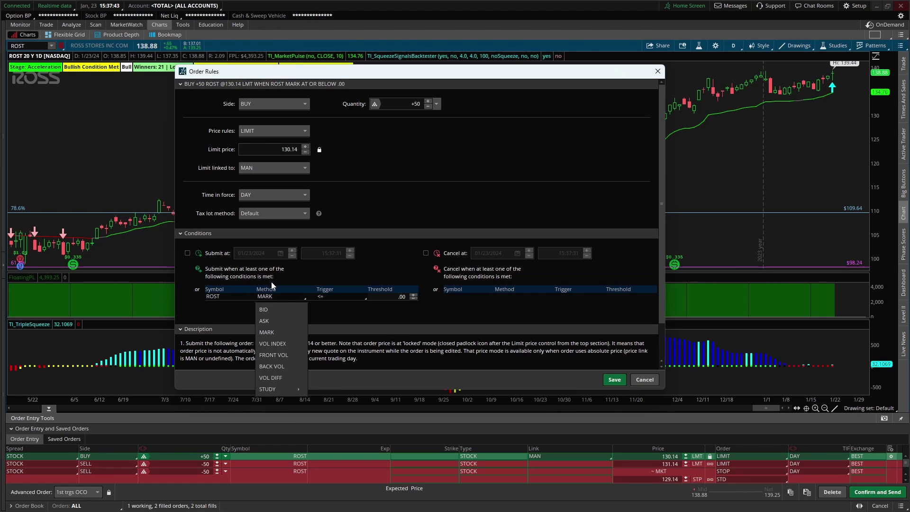
pyautogui.moveTo(274, 386)
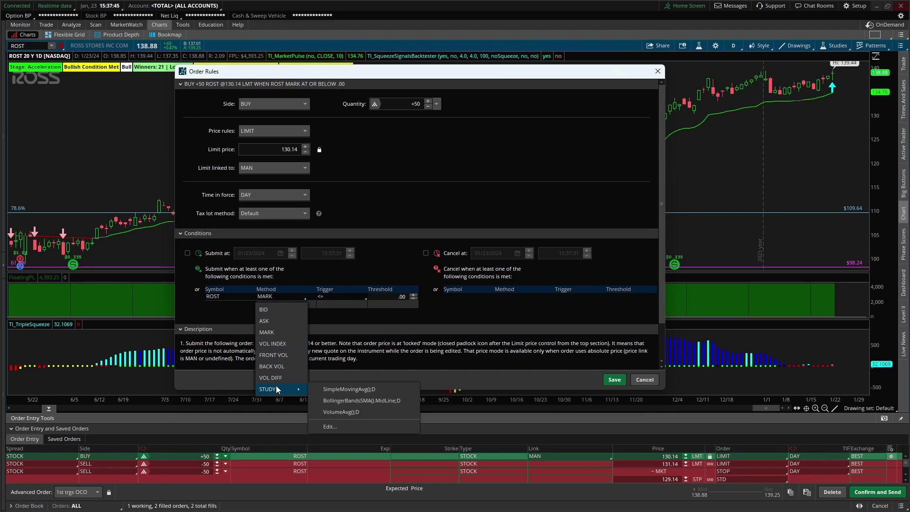
# - In the thinkScript Editor, replace SimpleMovingAvg() with the pasted 16-line VMA script
pyautogui.click(329, 427)
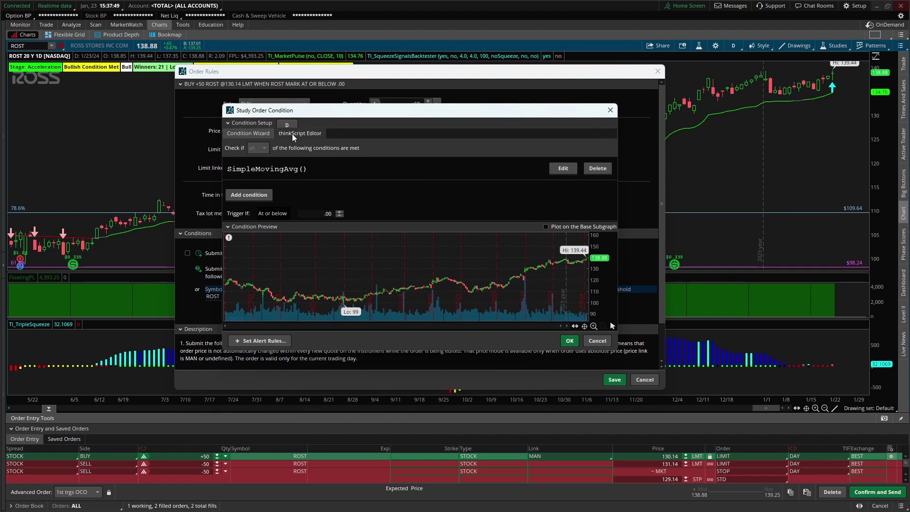
pyautogui.click(291, 133)
pyautogui.tripleClick(304, 181)
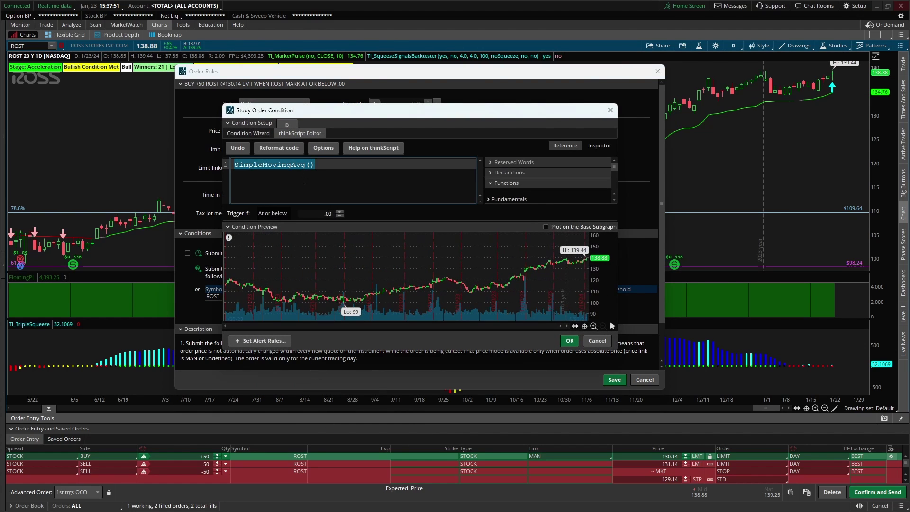
pyautogui.hotkey('ctrl', 'v')
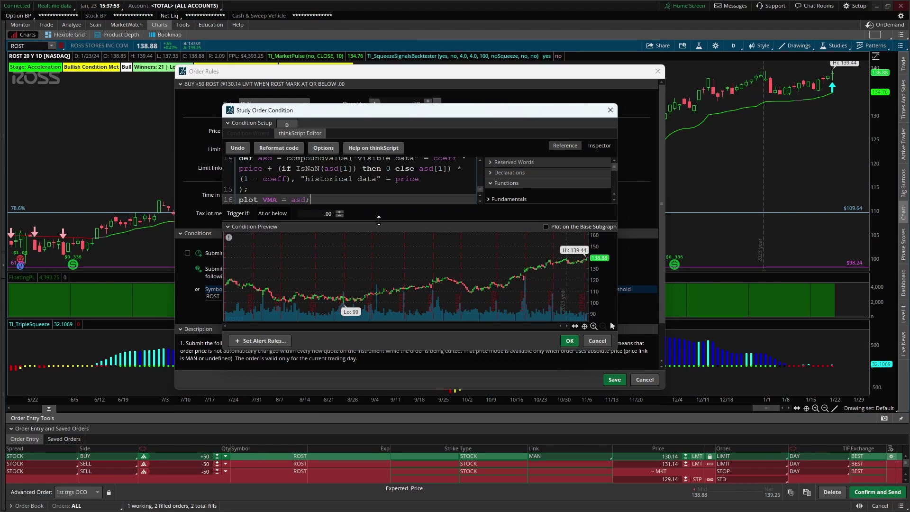
pyautogui.moveTo(380, 246); pyautogui.dragTo(385, 291)
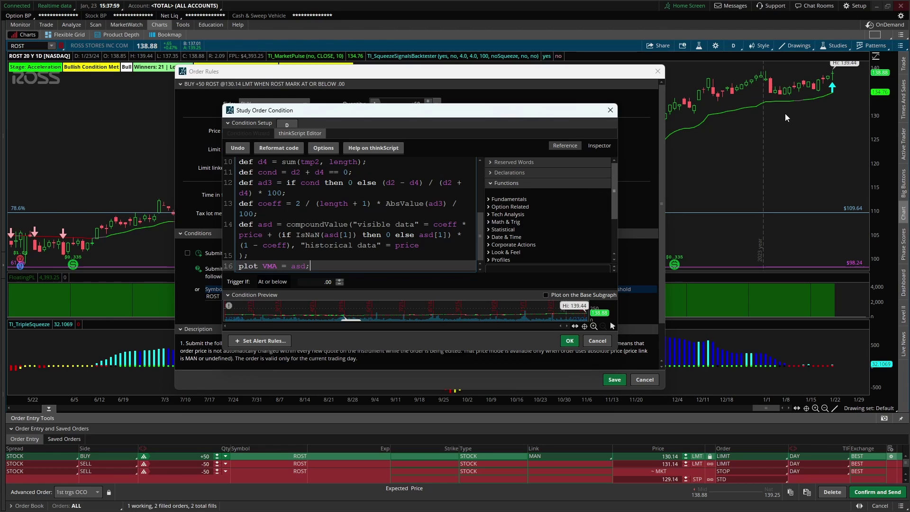
pyautogui.click(250, 234)
pyautogui.click(222, 255)
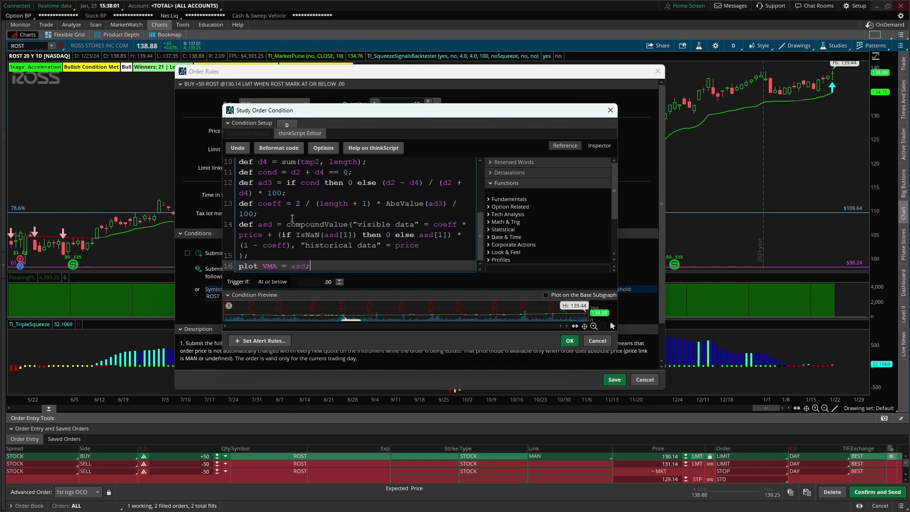
# - Change the VMA line from plot to def and add 'plot signal = close <= VMA;'
pyautogui.doubleClick(246, 266)
pyautogui.write('def')
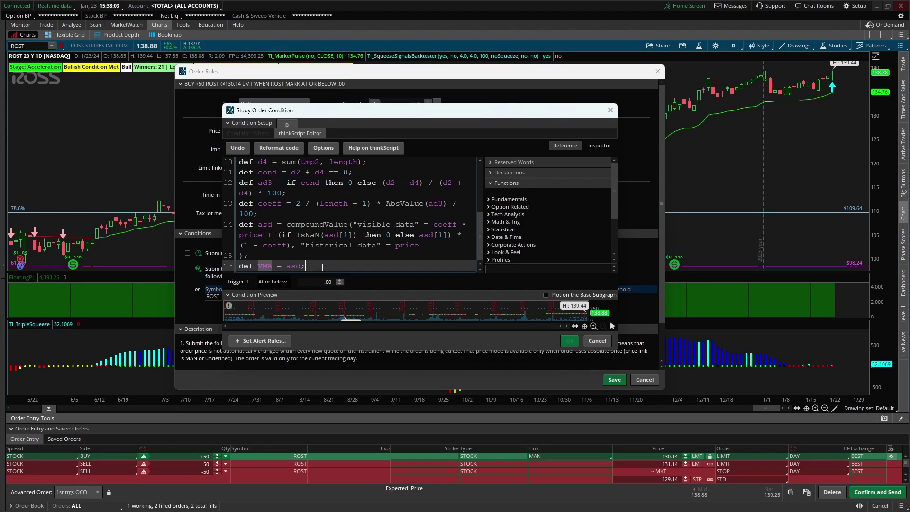
pyautogui.press('Return')
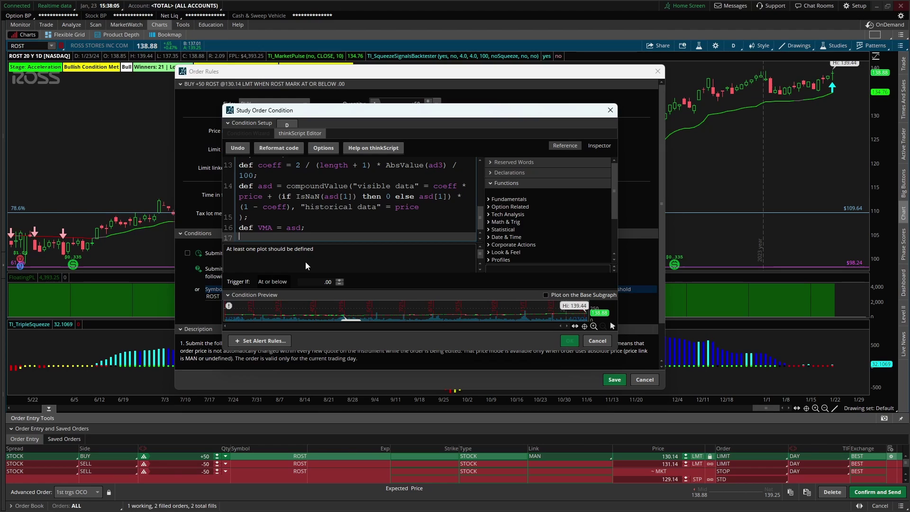
pyautogui.press('Up')
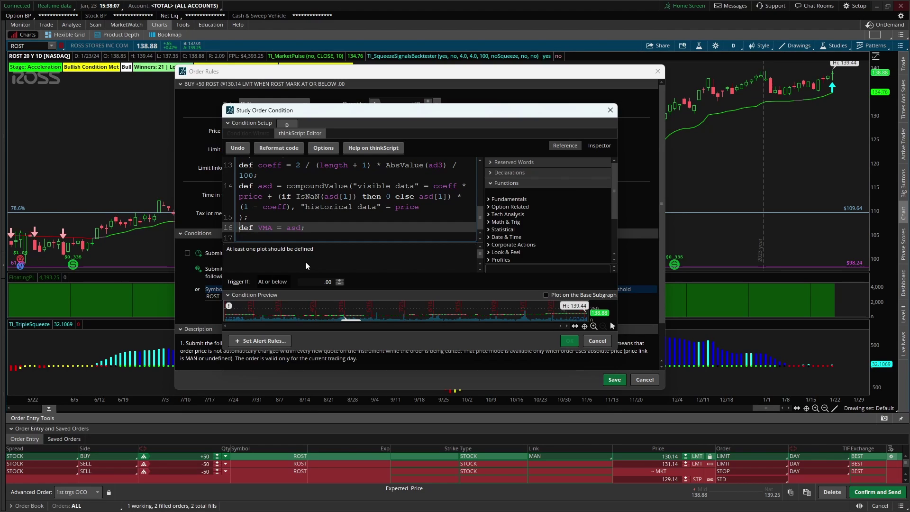
pyautogui.press('Down')
pyautogui.press('Return')
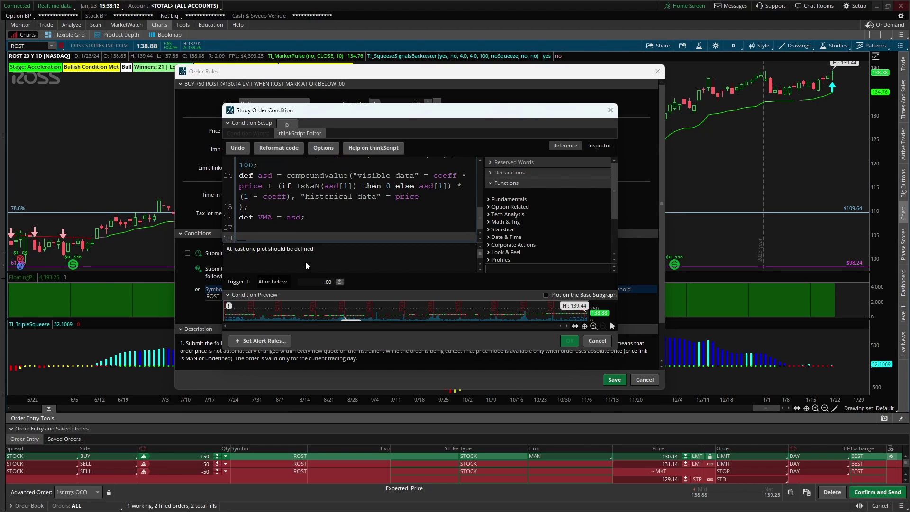
pyautogui.write('plot sign')
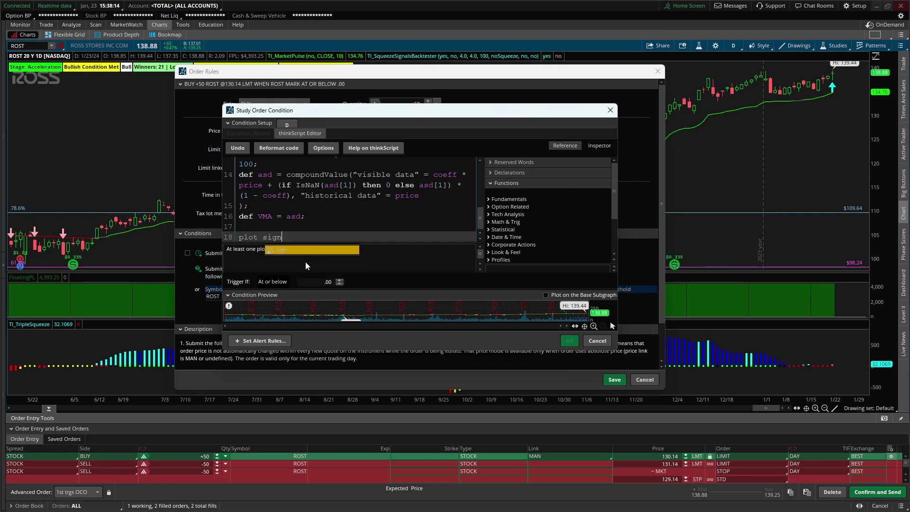
pyautogui.write('al ')
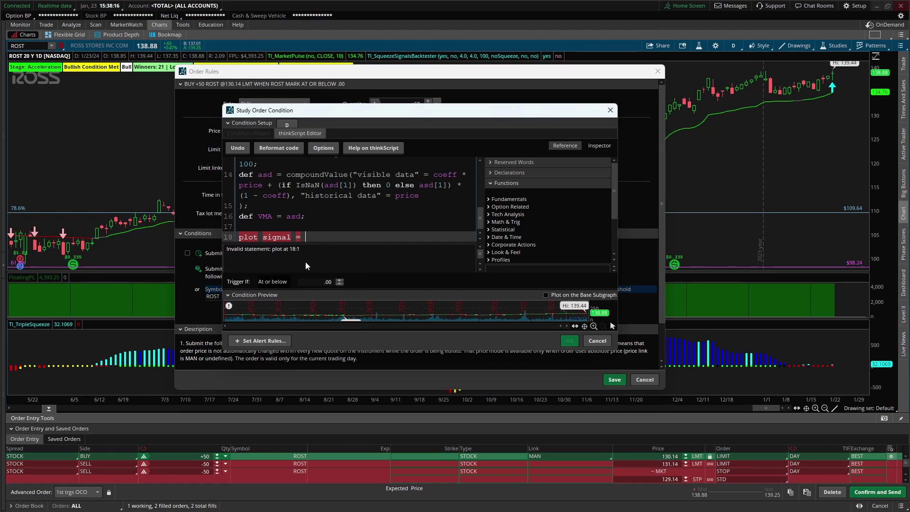
pyautogui.write('= close <')
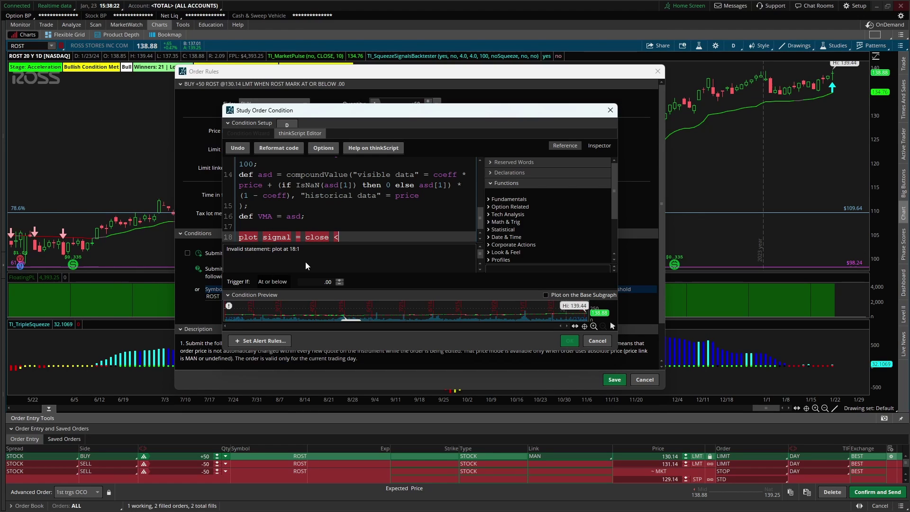
pyautogui.write(' VMA;')
pyautogui.click(339, 266)
pyautogui.write('=')
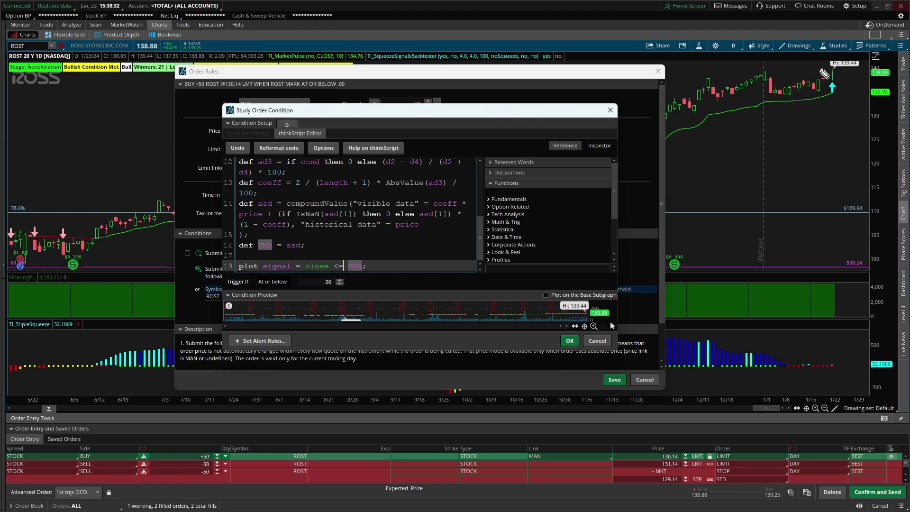
# - Set the study condition to trigger when True and confirm it
pyautogui.moveTo(831, 72)
pyautogui.mouseDown()
pyautogui.moveTo(843, 93)
pyautogui.moveTo(843, 84)
pyautogui.mouseUp()
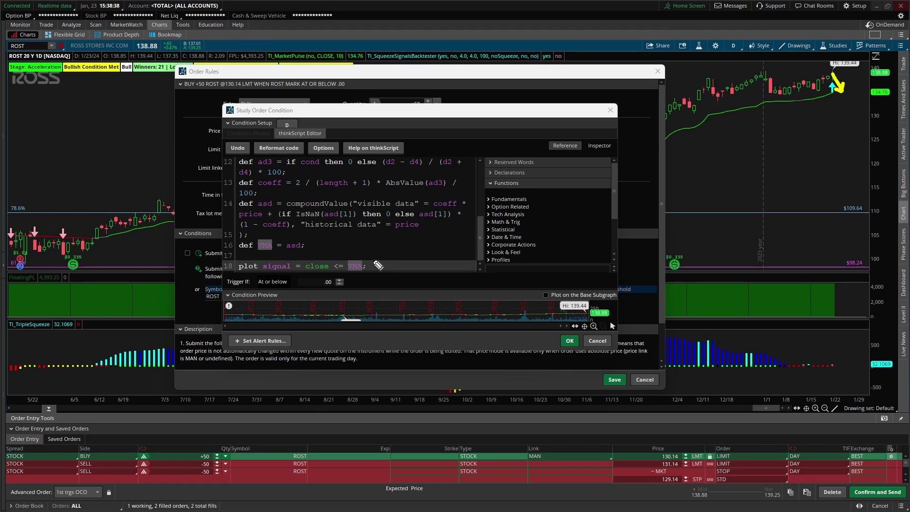
pyautogui.moveTo(361, 256); pyautogui.dragTo(373, 281)
pyautogui.moveTo(401, 254)
pyautogui.mouseDown()
pyautogui.moveTo(383, 262)
pyautogui.moveTo(389, 268)
pyautogui.mouseUp()
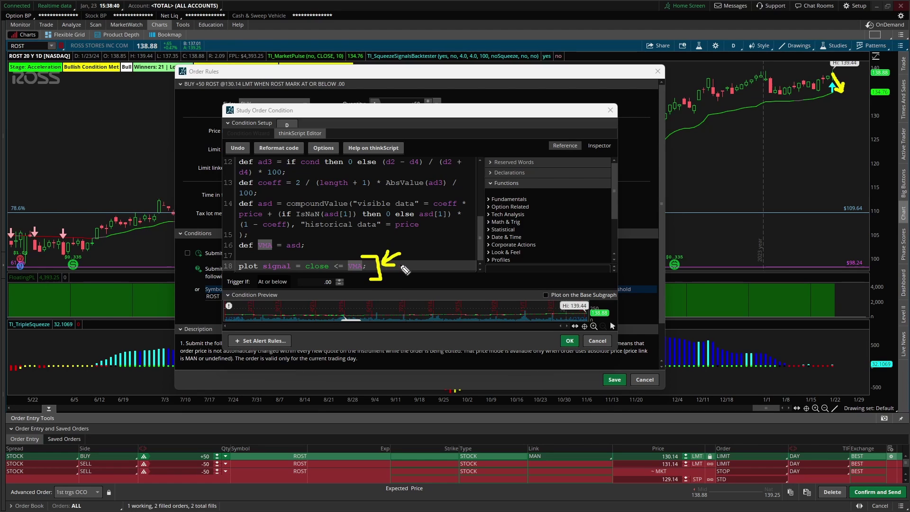
pyautogui.press('Escape')
pyautogui.click(277, 284)
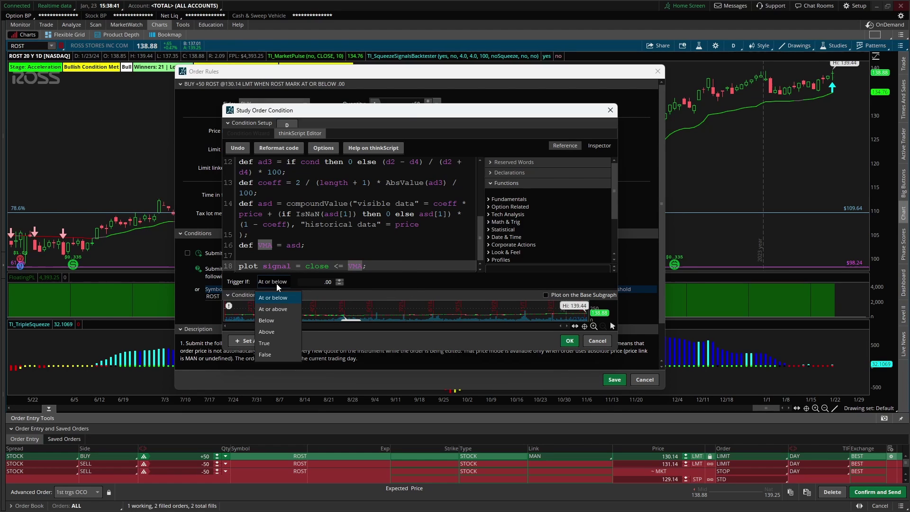
pyautogui.click(275, 341)
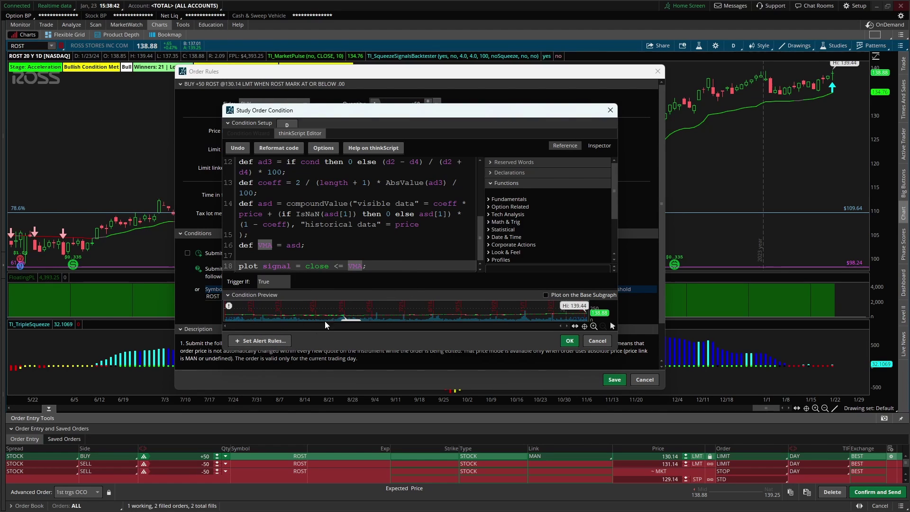
pyautogui.click(569, 341)
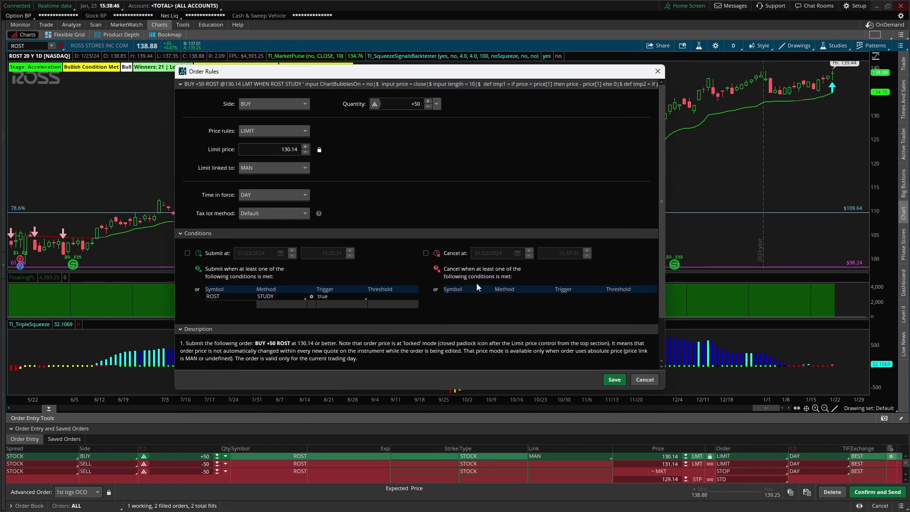
# - Link the buy entry's limit price to BID at a +.00 offset and save the order rules
pyautogui.click(269, 170)
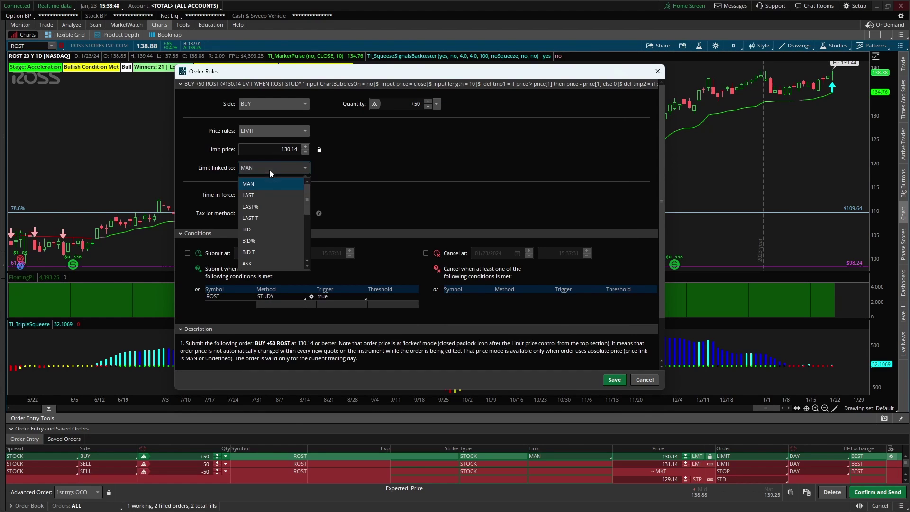
pyautogui.click(281, 230)
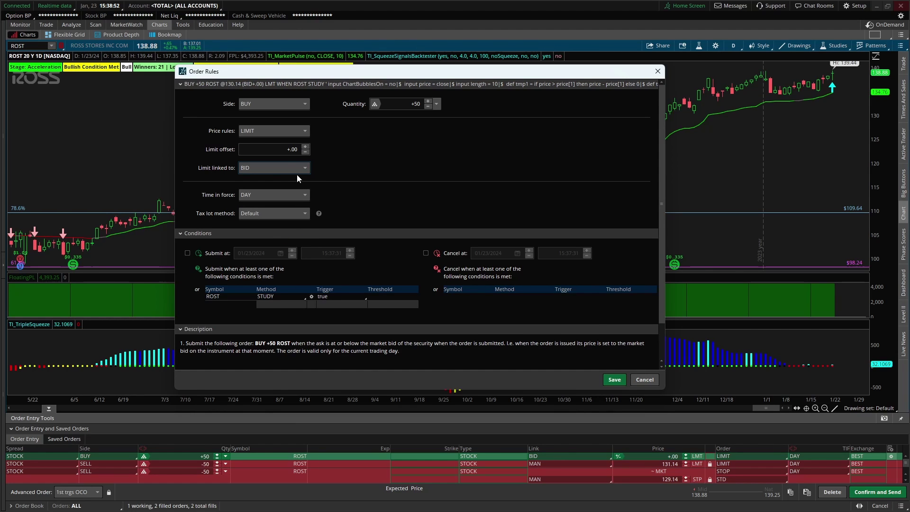
pyautogui.click(614, 379)
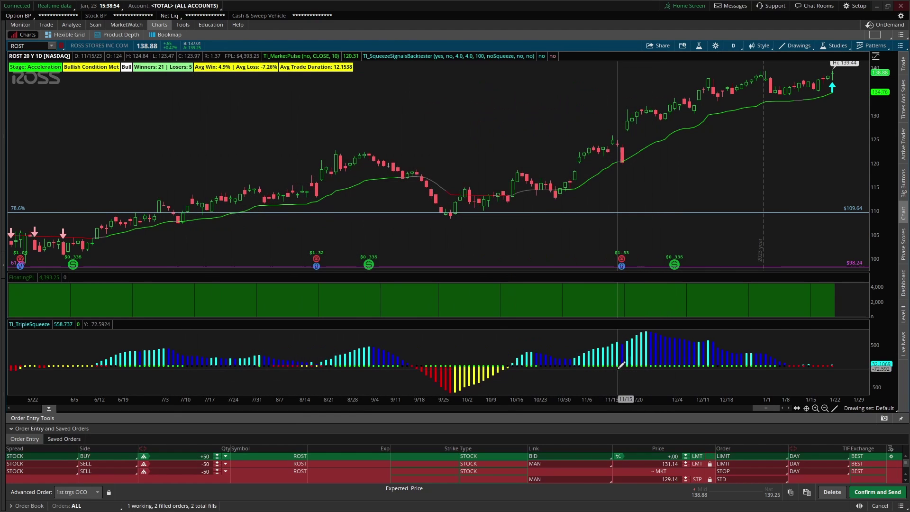
# - Link both sell legs to AVG PRC, with +5.00 on the limit and -5.00 on the stop
pyautogui.click(556, 462)
pyautogui.click(553, 453)
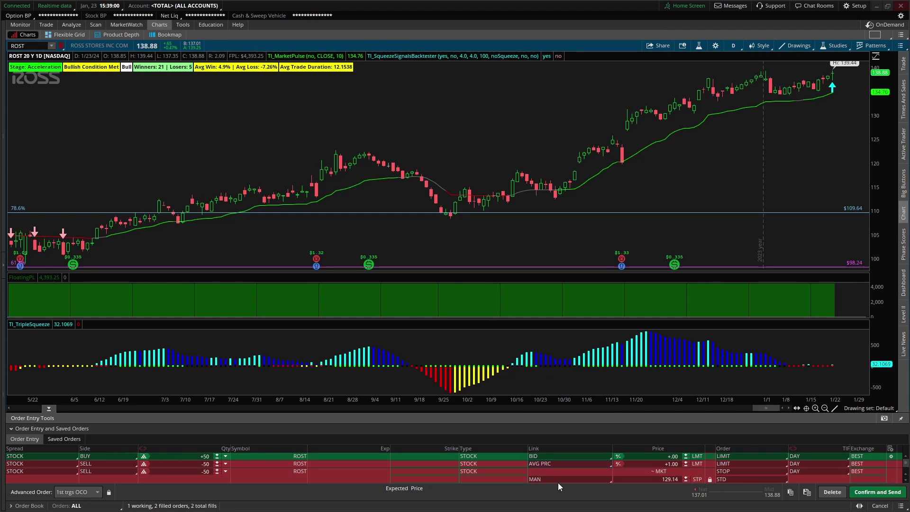
pyautogui.click(558, 482)
pyautogui.click(550, 471)
pyautogui.click(674, 464)
pyautogui.click(675, 480)
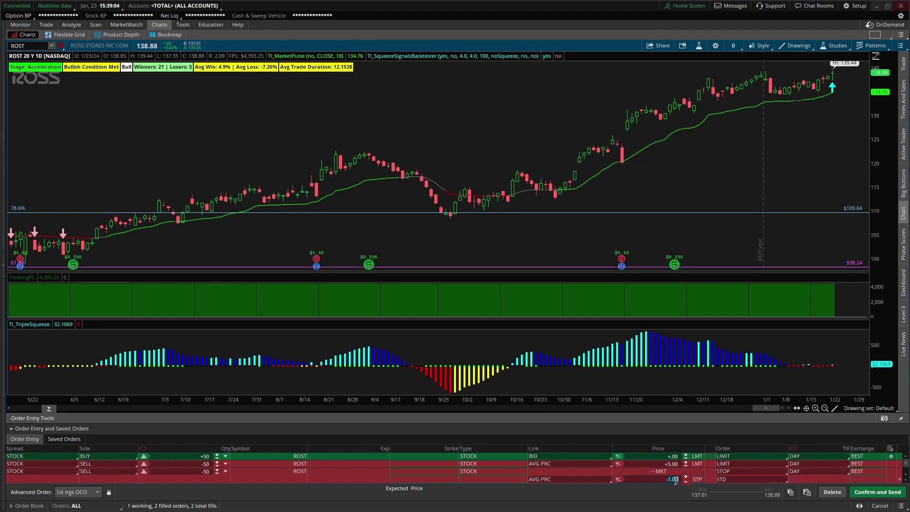
pyautogui.write('-5')
pyautogui.press('Tab')
pyautogui.click(891, 456)
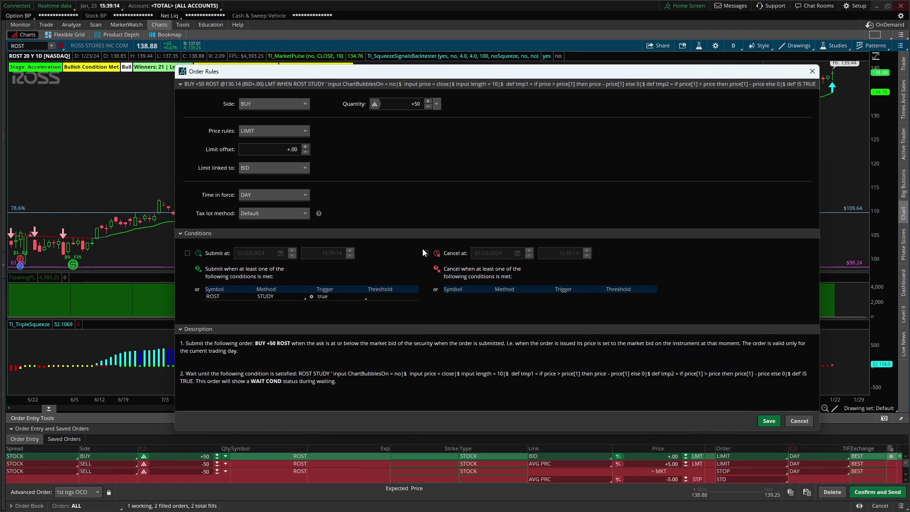
pyautogui.moveTo(366, 73); pyautogui.dragTo(310, 96)
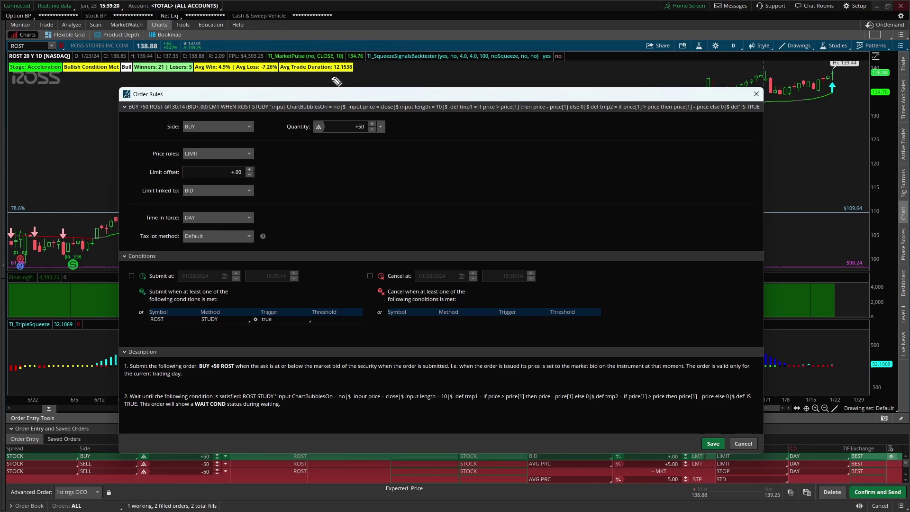
pyautogui.moveTo(343, 82)
pyautogui.mouseDown()
pyautogui.moveTo(361, 78)
pyautogui.moveTo(346, 52)
pyautogui.moveTo(331, 83)
pyautogui.mouseUp()
pyautogui.moveTo(419, 57)
pyautogui.mouseDown()
pyautogui.moveTo(374, 65)
pyautogui.moveTo(384, 70)
pyautogui.mouseUp()
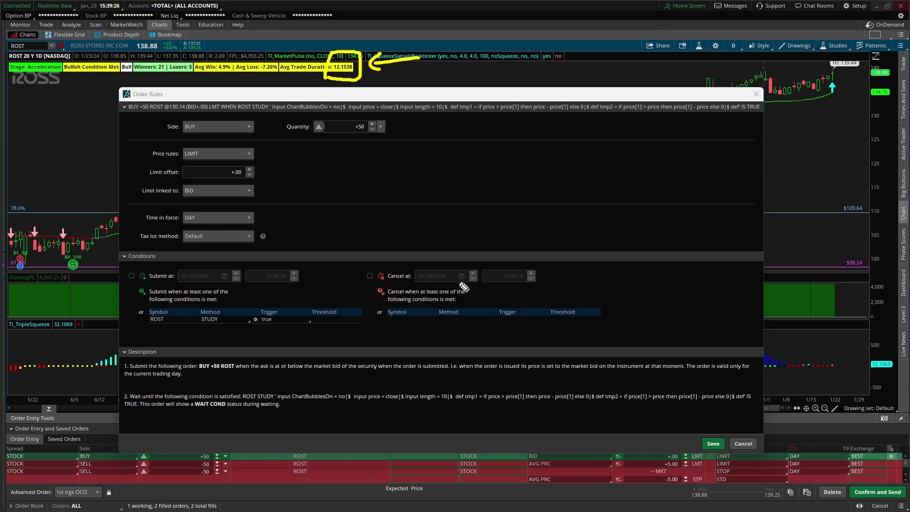
pyautogui.moveTo(474, 257)
pyautogui.mouseDown()
pyautogui.moveTo(401, 275)
pyautogui.moveTo(503, 284)
pyautogui.moveTo(495, 263)
pyautogui.mouseUp()
pyautogui.moveTo(527, 236); pyautogui.dragTo(498, 254)
pyautogui.moveTo(496, 244); pyautogui.dragTo(508, 258)
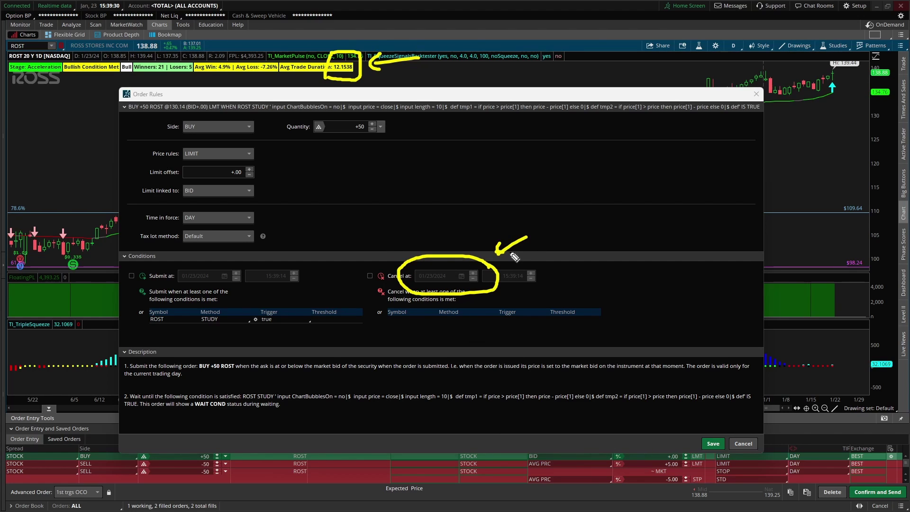
pyautogui.press('Delete')
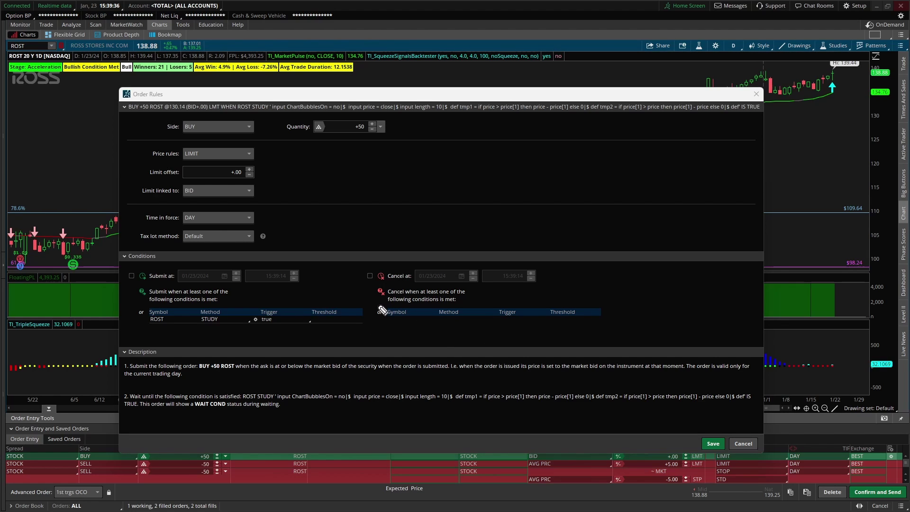
pyautogui.moveTo(384, 301)
pyautogui.mouseDown()
pyautogui.moveTo(369, 322)
pyautogui.moveTo(392, 339)
pyautogui.mouseUp()
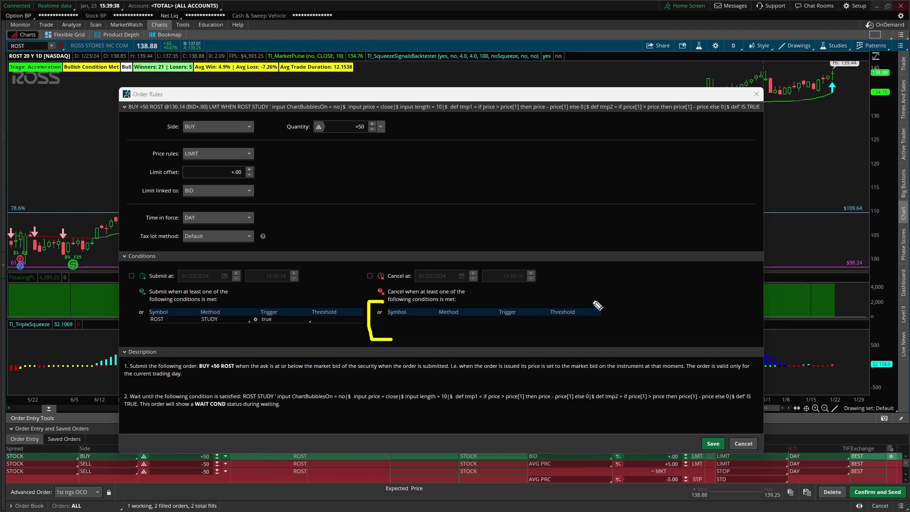
pyautogui.moveTo(591, 300)
pyautogui.mouseDown()
pyautogui.moveTo(612, 335)
pyautogui.moveTo(598, 335)
pyautogui.mouseUp()
pyautogui.moveTo(742, 338); pyautogui.dragTo(791, 356)
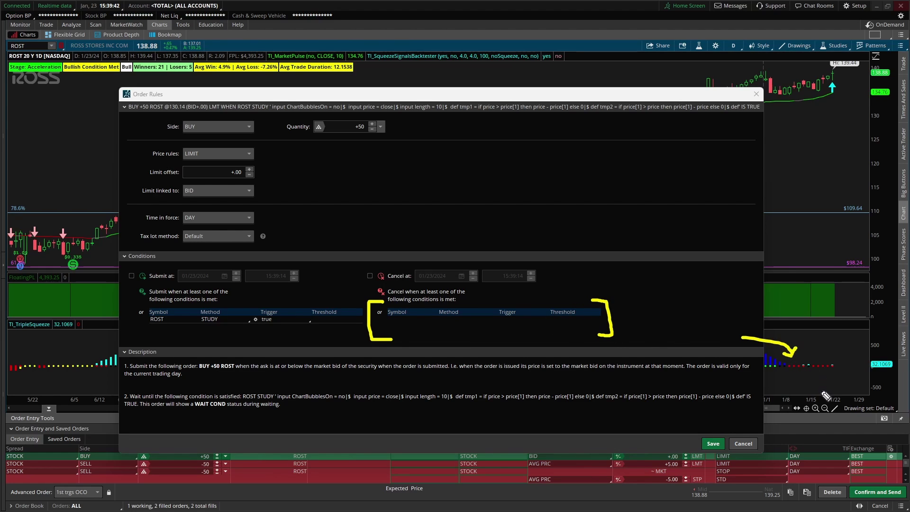
pyautogui.click(793, 371)
pyautogui.moveTo(791, 371); pyautogui.dragTo(828, 372)
pyautogui.moveTo(838, 366)
pyautogui.mouseDown()
pyautogui.moveTo(866, 350)
pyautogui.moveTo(865, 358)
pyautogui.mouseUp()
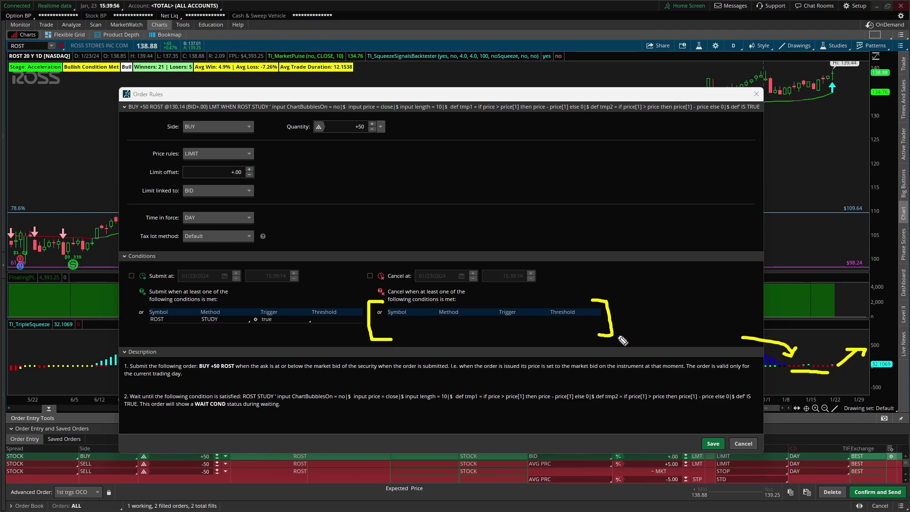
pyautogui.press('e')
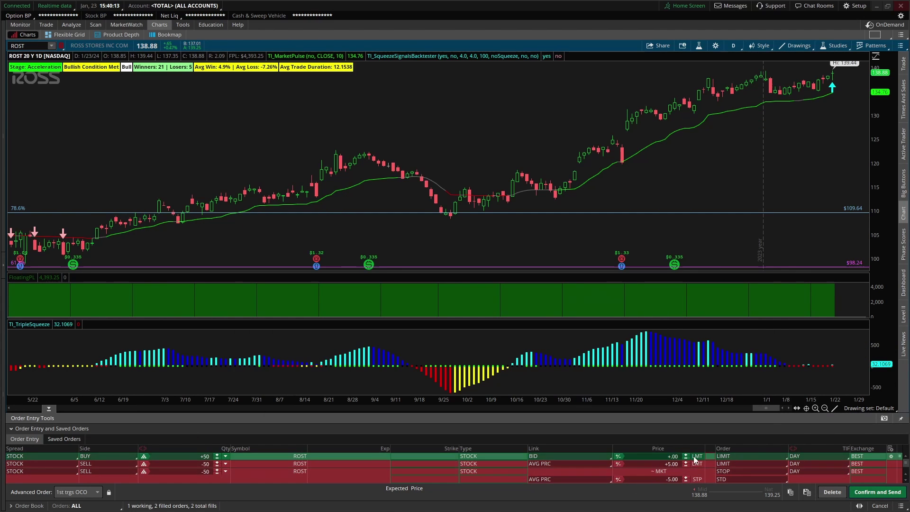
# - Set TIF to GTC on the buy, limit sell and stop legs, then send the ROST bracket
pyautogui.click(811, 457)
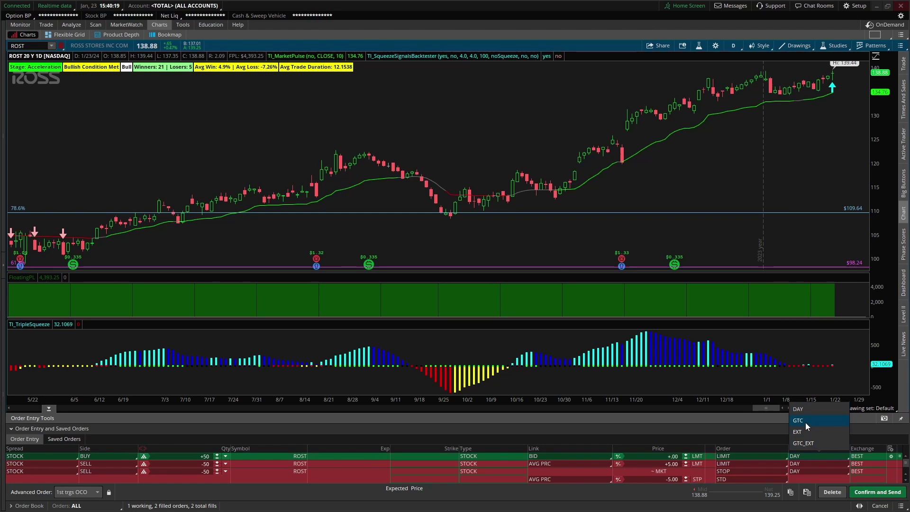
pyautogui.click(806, 422)
pyautogui.click(810, 463)
pyautogui.click(800, 421)
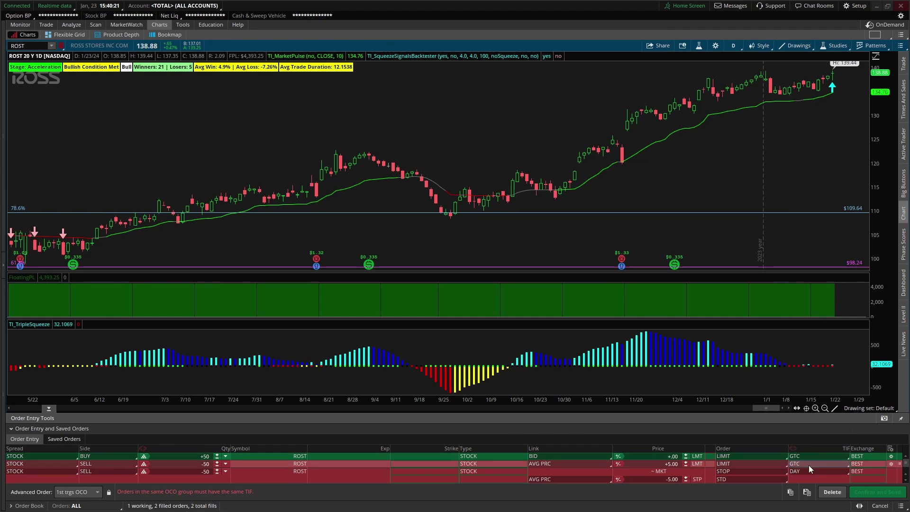
pyautogui.click(808, 469)
pyautogui.click(803, 432)
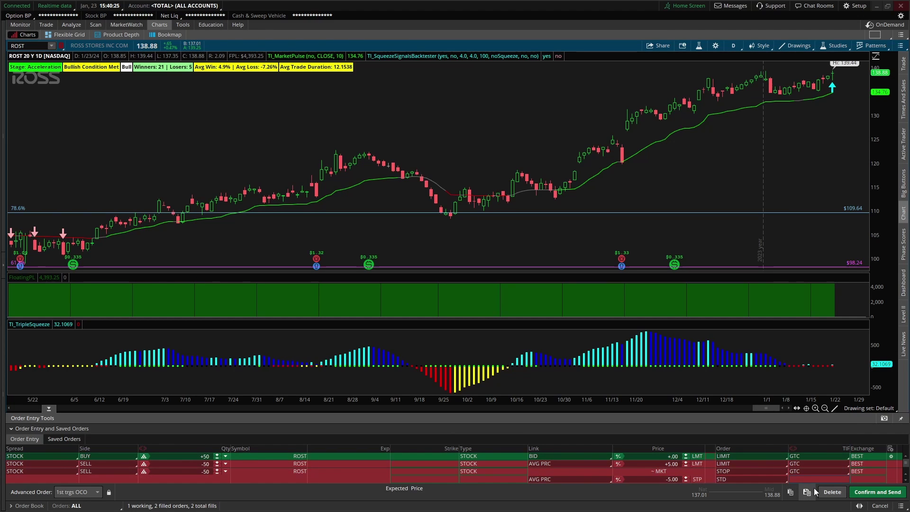
pyautogui.click(877, 491)
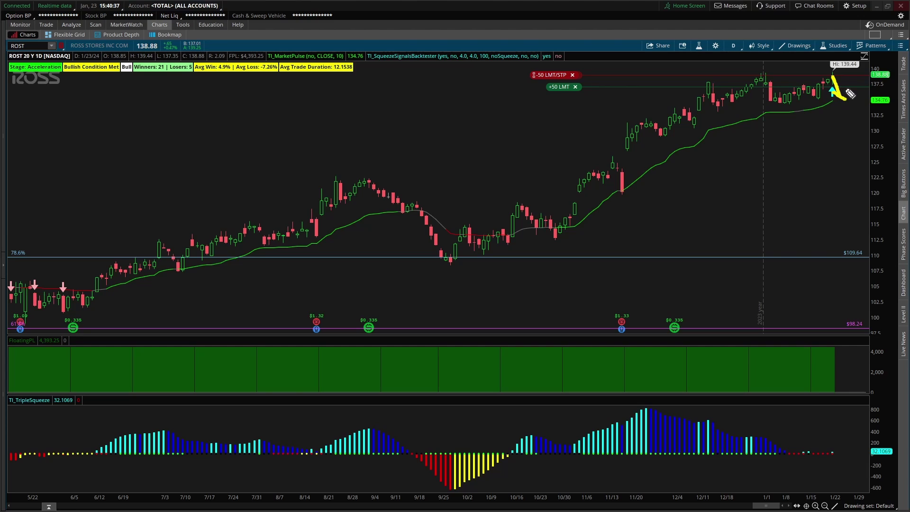
# - Shift and zoom the ROST chart to show the working orders alongside the $142.62 level
pyautogui.press('Escape')
pyautogui.moveTo(879, 120); pyautogui.dragTo(880, 180)
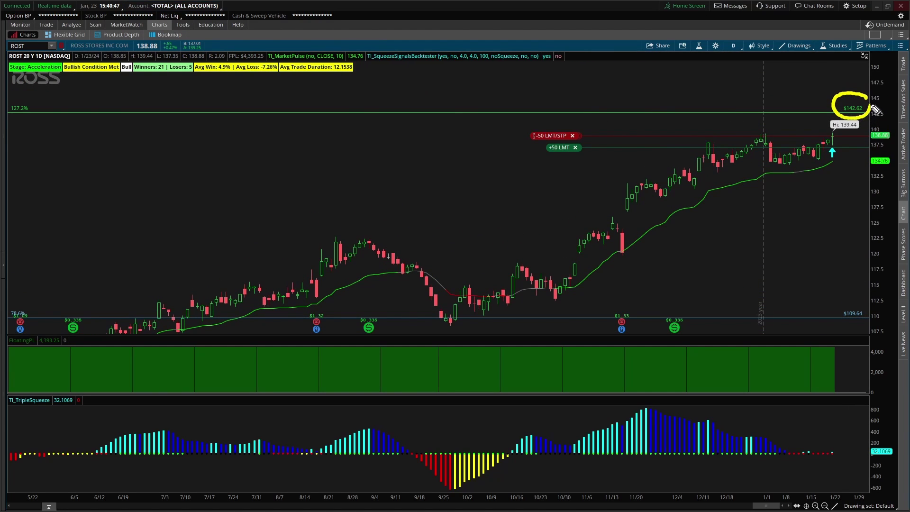
pyautogui.click(824, 506)
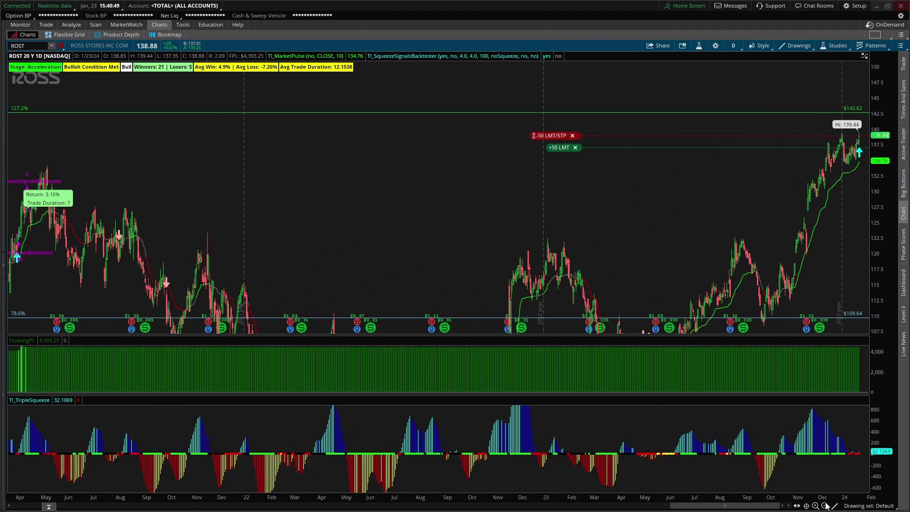
pyautogui.click(824, 506)
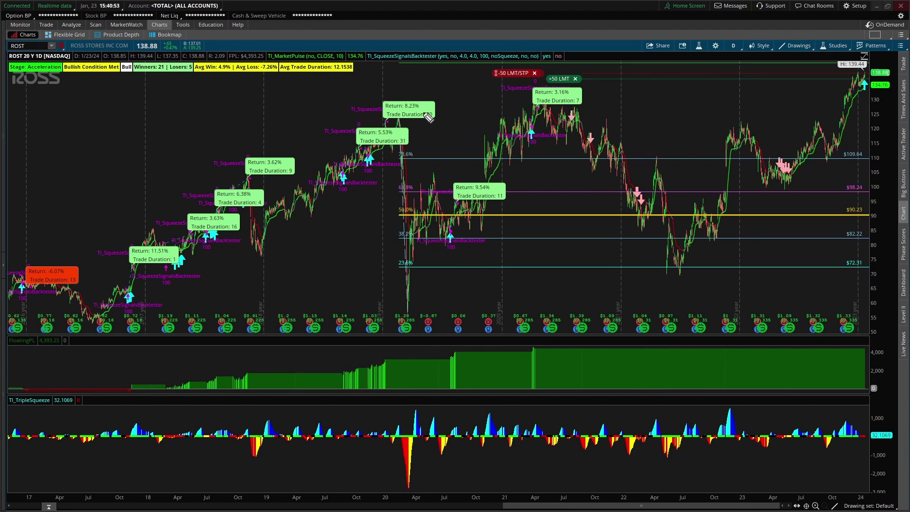
pyautogui.moveTo(399, 316); pyautogui.dragTo(430, 314)
pyautogui.press('Escape')
pyautogui.moveTo(878, 104); pyautogui.dragTo(878, 118)
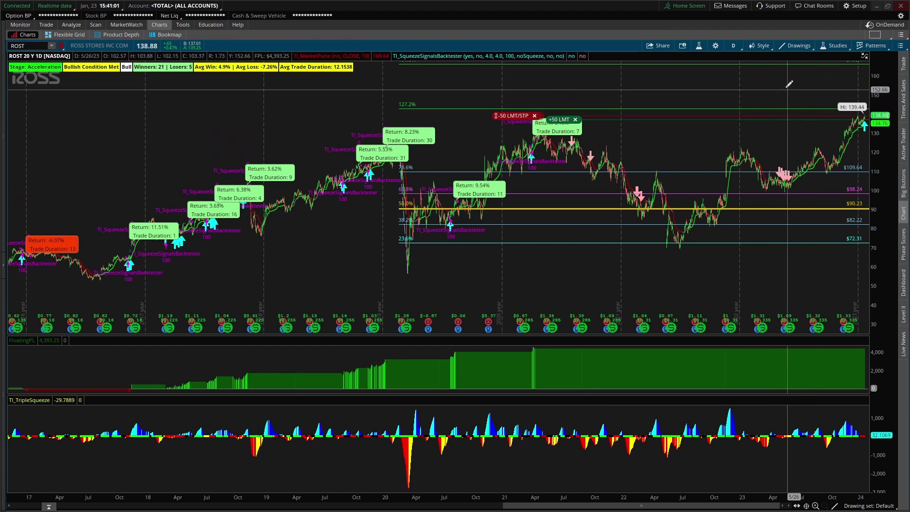
pyautogui.moveTo(768, 71); pyautogui.dragTo(865, 187)
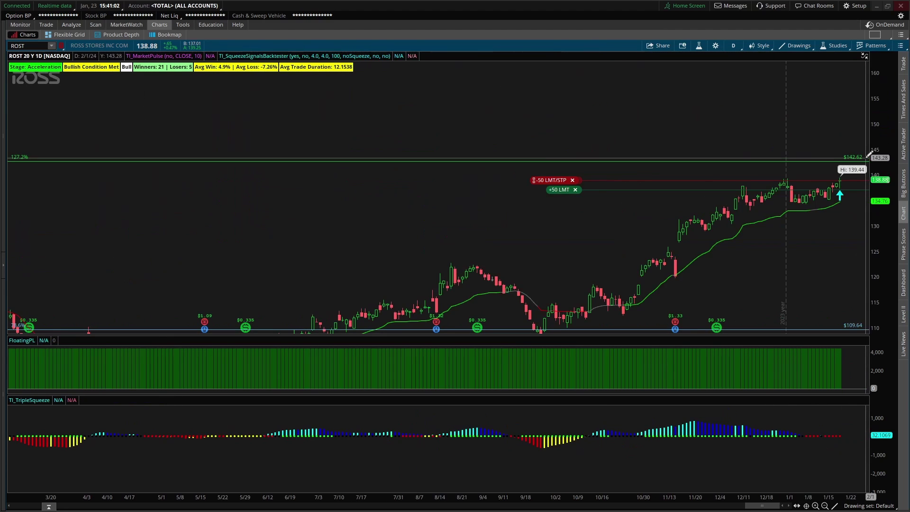
# - Auto-scale the price axis, then stretch it to about 107.5–147.5 so recent candles look larger
pyautogui.doubleClick(885, 237)
pyautogui.moveTo(876, 146); pyautogui.dragTo(887, 193)
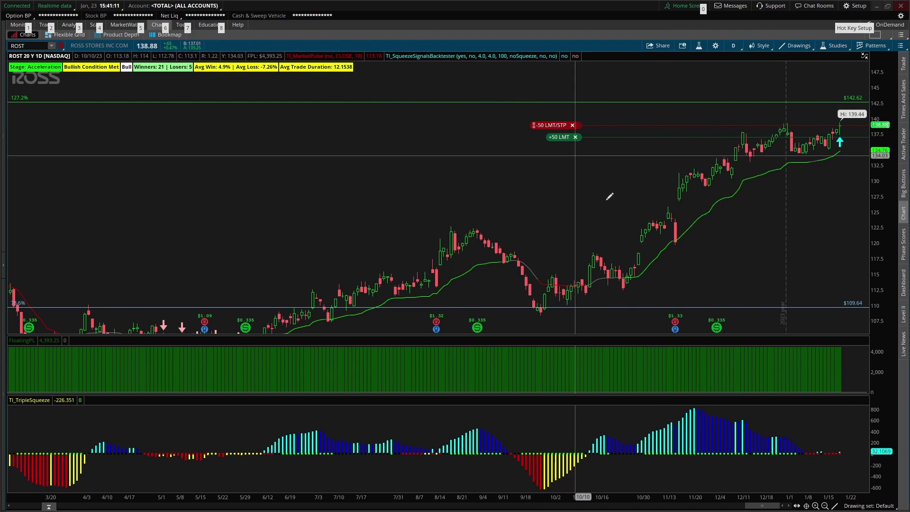
pyautogui.moveTo(796, 458)
pyautogui.mouseDown()
pyautogui.moveTo(841, 456)
pyautogui.moveTo(811, 436)
pyautogui.moveTo(800, 462)
pyautogui.moveTo(833, 459)
pyautogui.moveTo(816, 459)
pyautogui.moveTo(857, 428)
pyautogui.mouseUp()
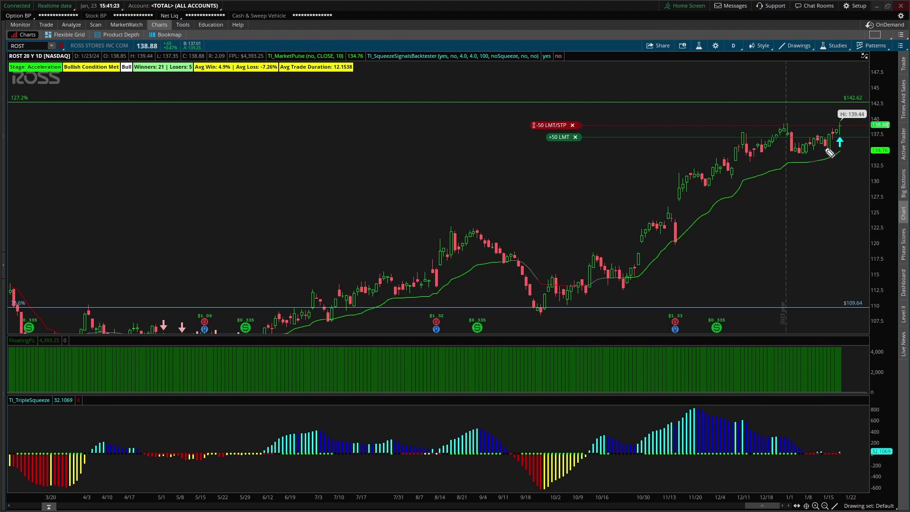
pyautogui.click(838, 141)
pyautogui.moveTo(859, 138)
pyautogui.mouseDown()
pyautogui.moveTo(801, 152)
pyautogui.moveTo(860, 157)
pyautogui.moveTo(857, 138)
pyautogui.moveTo(849, 156)
pyautogui.moveTo(862, 141)
pyautogui.moveTo(860, 157)
pyautogui.mouseUp()
pyautogui.hotkey('shift', 'F9')
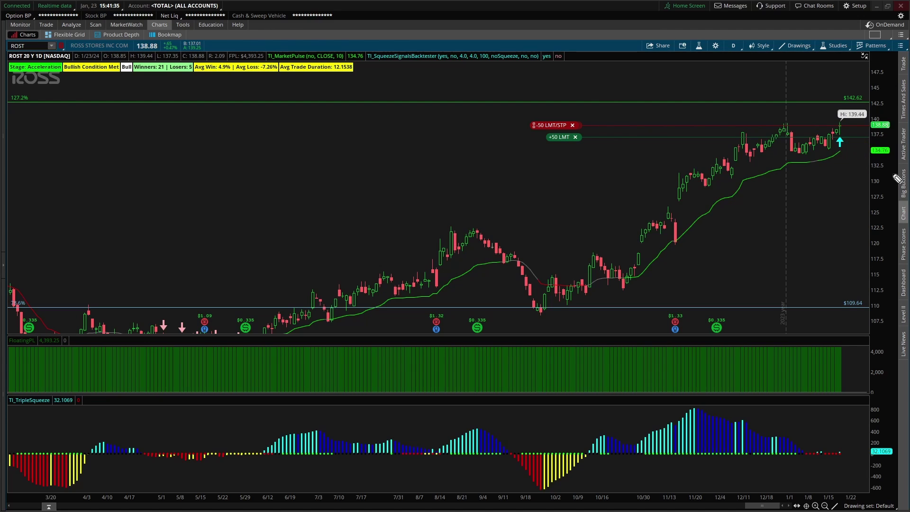